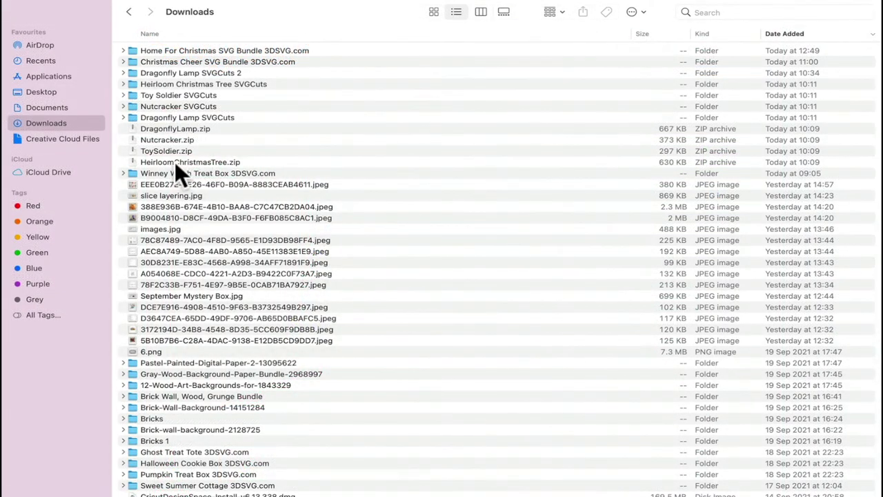
Step: Unzip HeirloomChristmasTree.zip and open the SVG Files folder inside the extracted folder
double_click(219, 164)
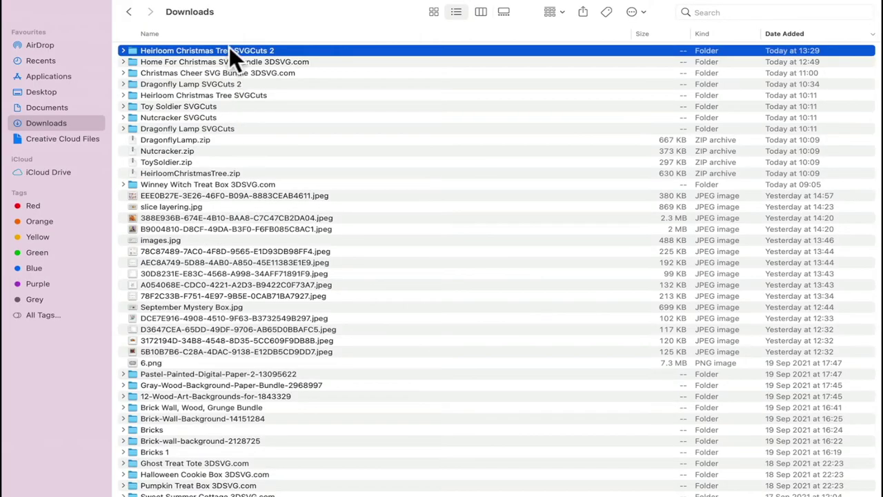
double_click(229, 50)
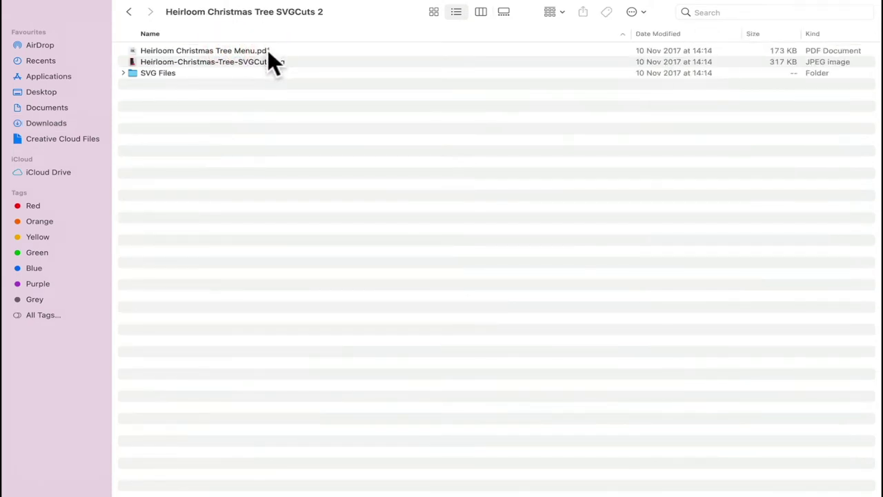
left_click(164, 72)
double_click(164, 73)
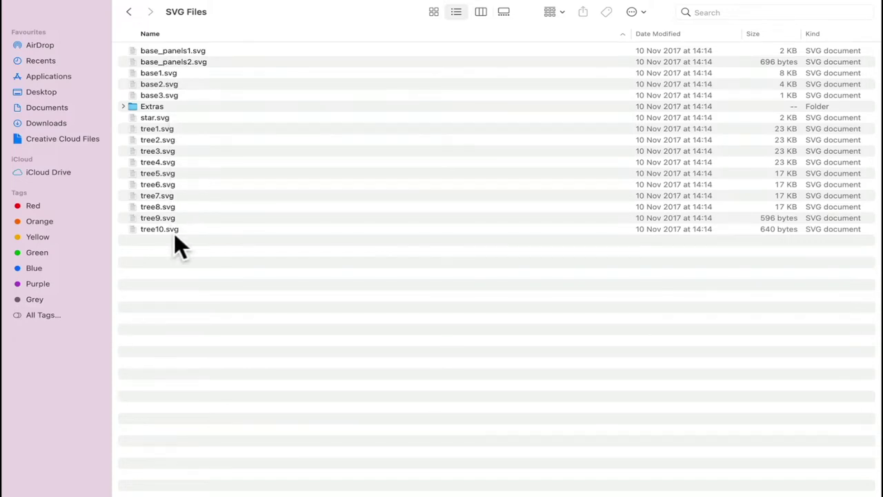
Step: Open Extras > Entire Project, glance into Solid Score Lines, then select Entire-Heirloom-Christmas-Tree-Broken-Apart.svg
double_click(152, 109)
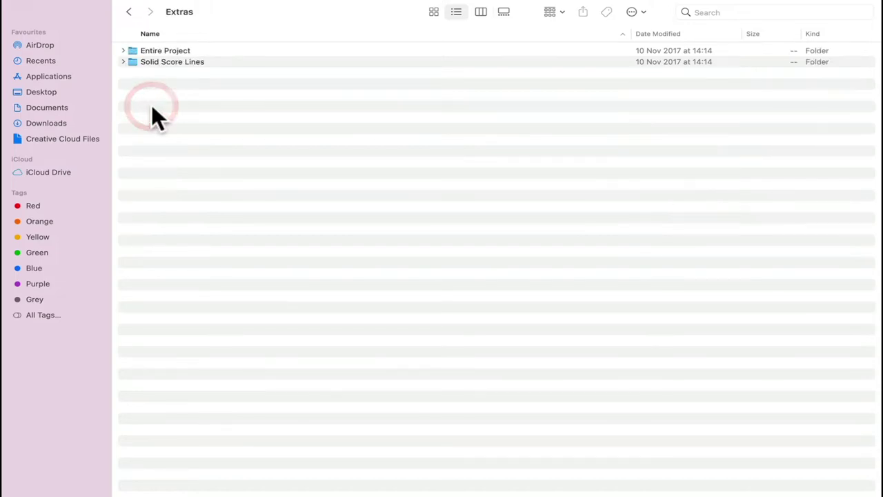
double_click(181, 51)
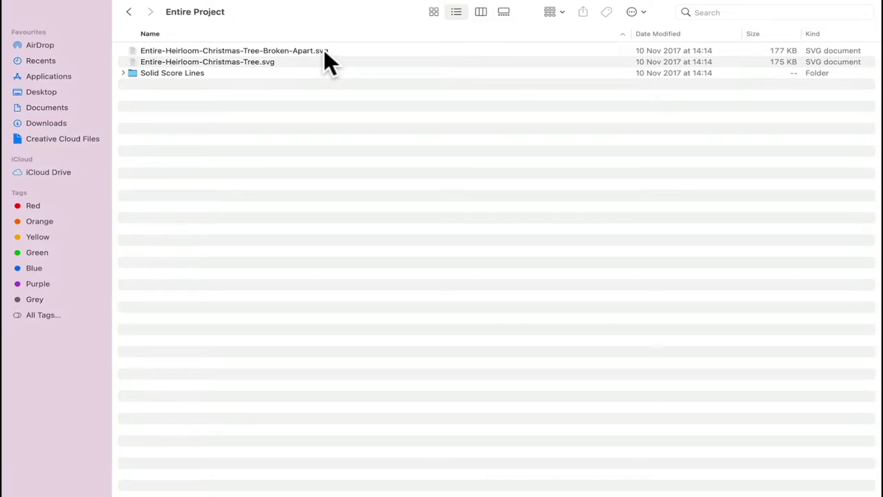
double_click(191, 72)
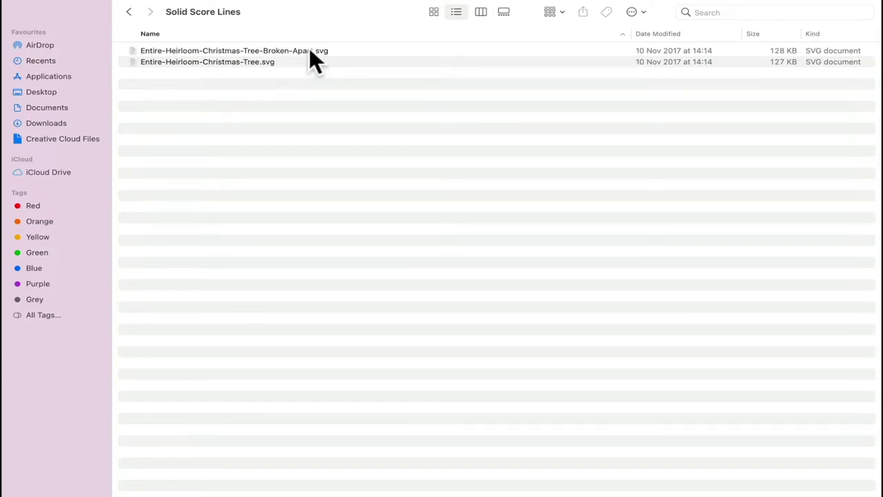
left_click(129, 11)
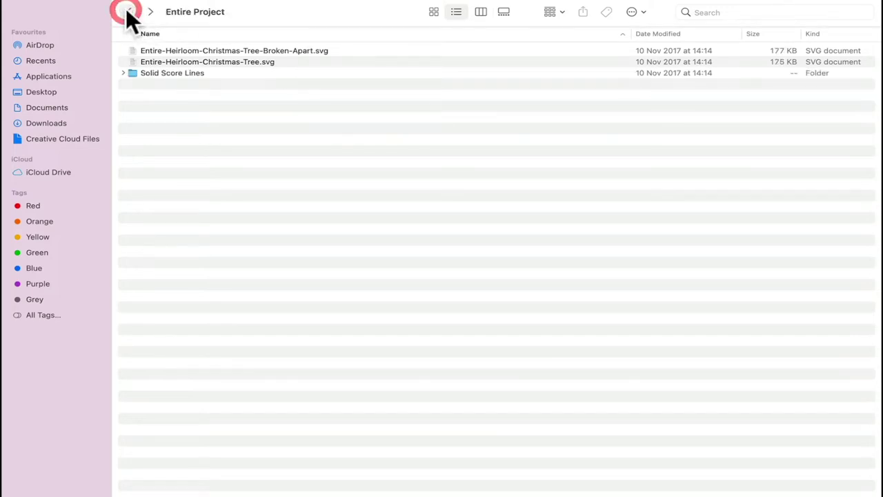
left_click(295, 50)
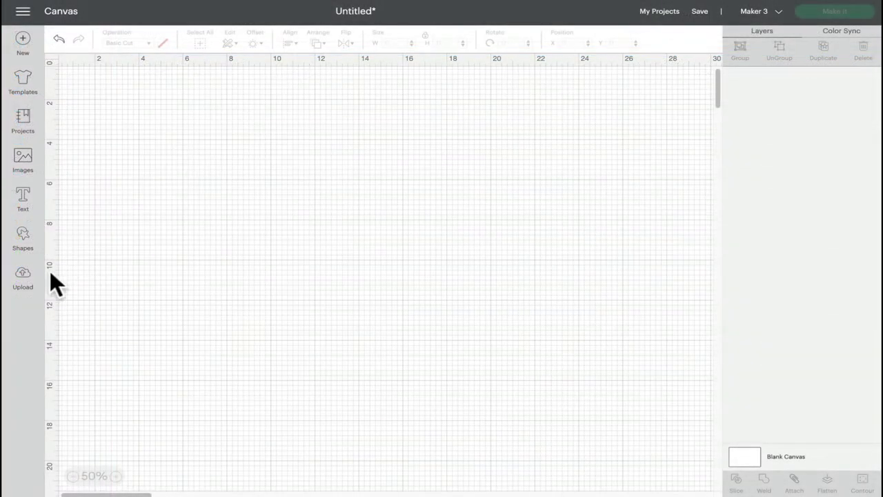
Step: Start an image upload and browse to Downloads > SVG Files > Extras in the file picker
left_click(26, 274)
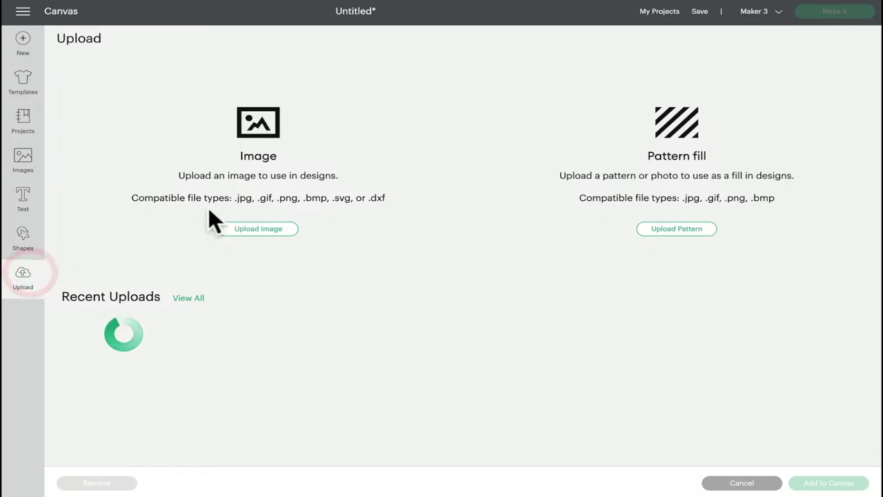
left_click(265, 230)
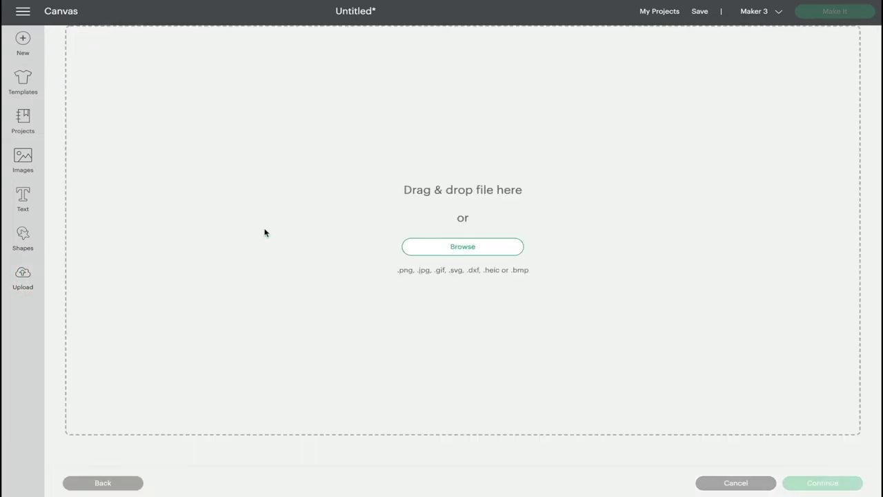
left_click(482, 250)
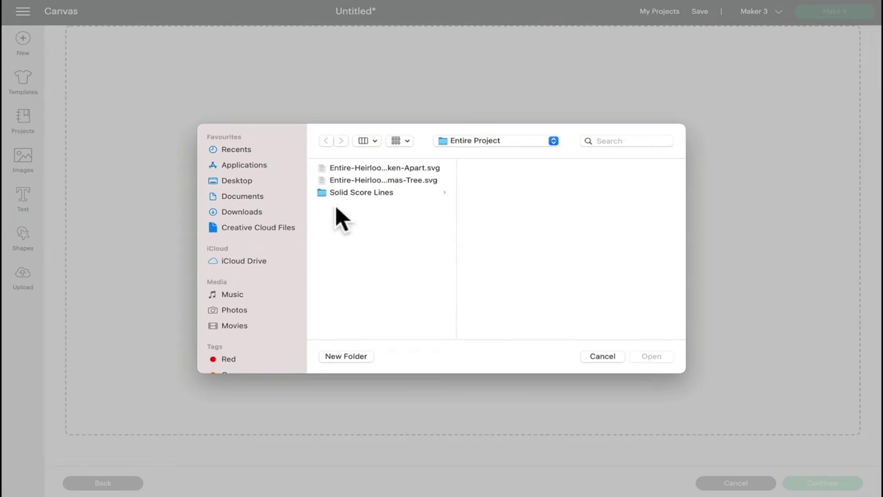
left_click(247, 212)
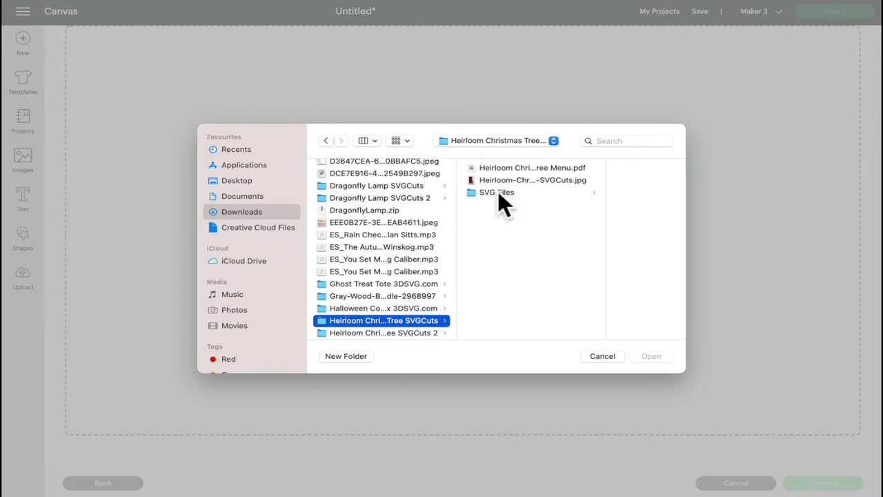
left_click(498, 192)
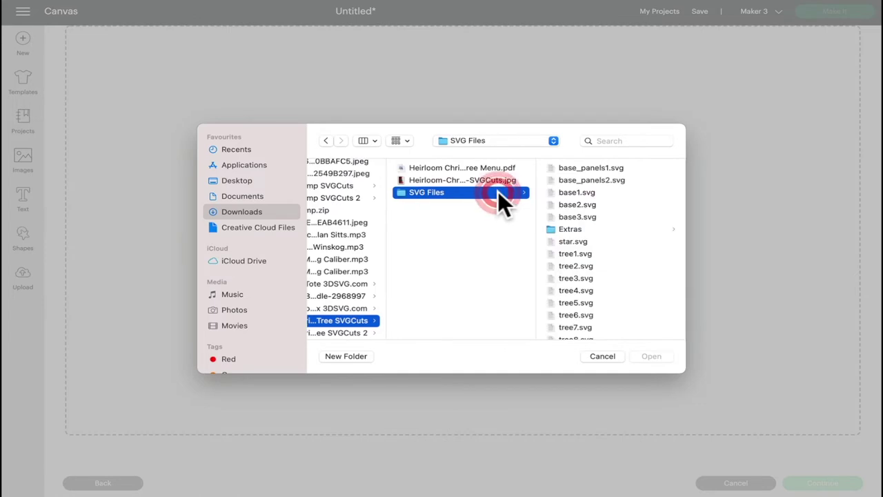
left_click(573, 229)
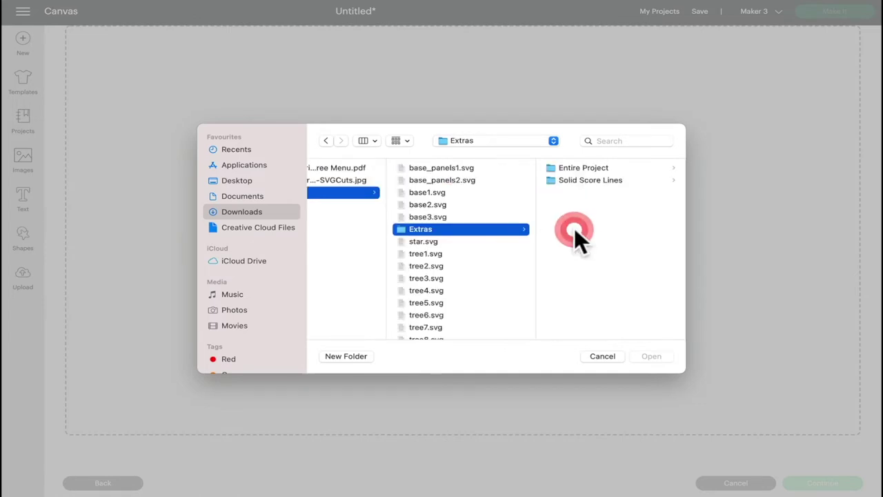
Step: Open Entire-Heirloom-Christmas-Tree-Broken-Apart.svg from Entire Project, upload it and add it to the canvas
left_click(591, 167)
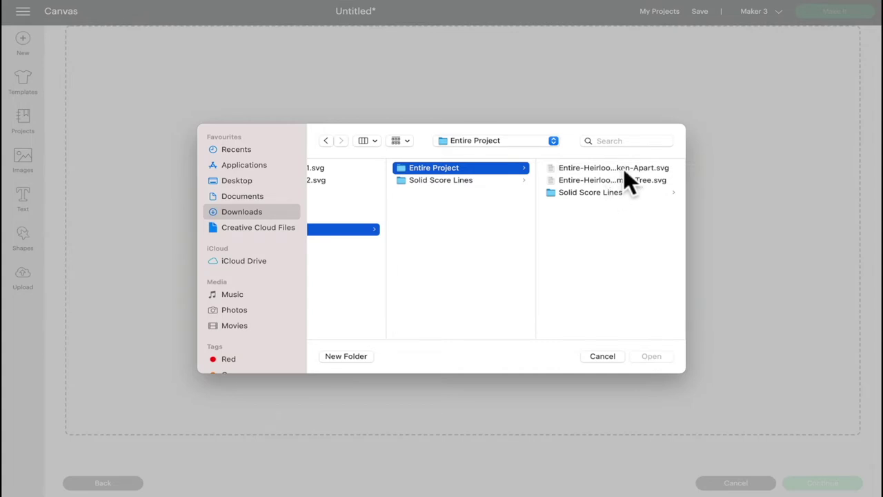
left_click(614, 168)
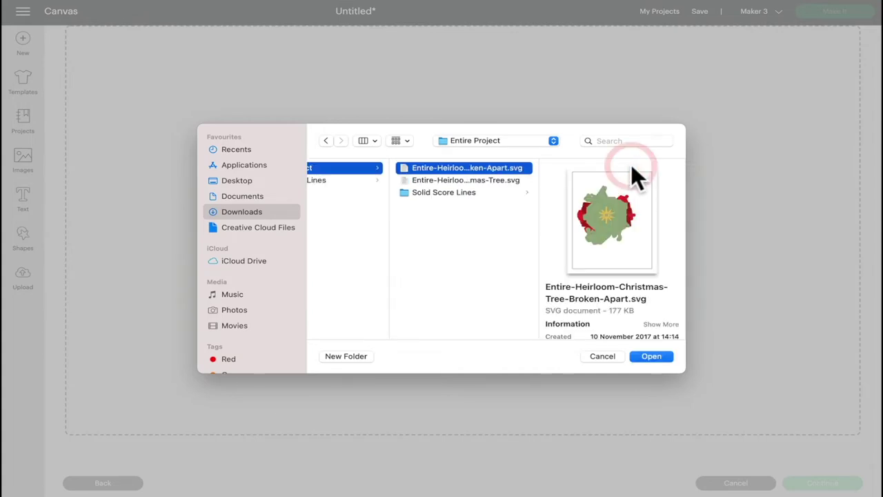
left_click(656, 356)
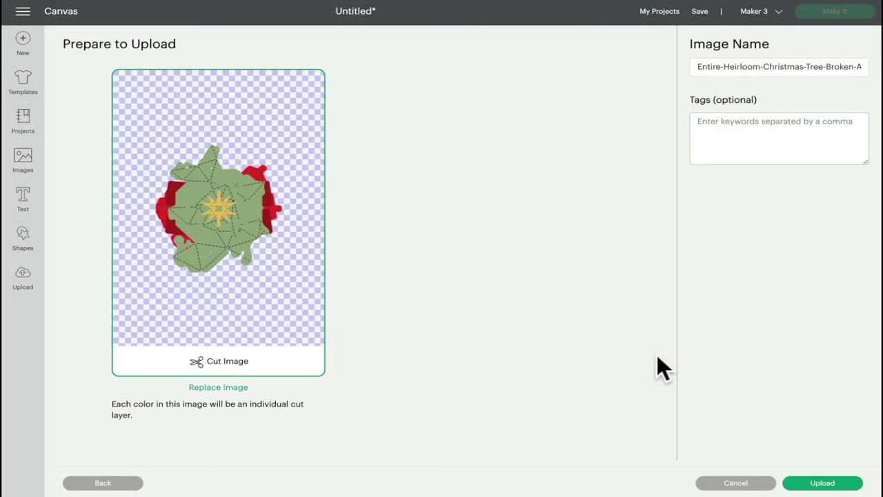
left_click(831, 484)
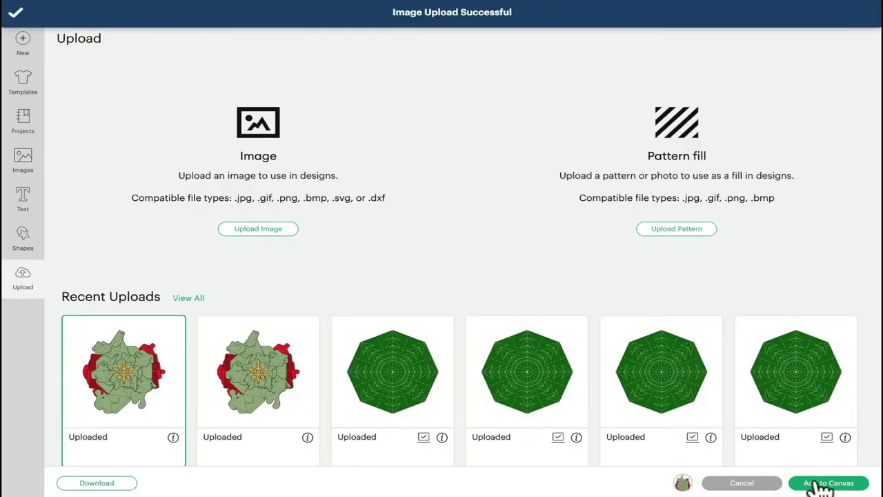
left_click(813, 479)
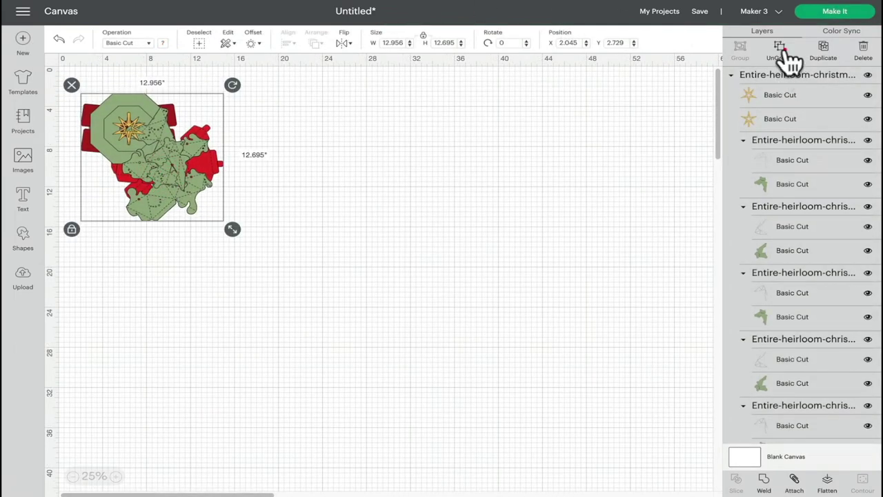
Step: Ungroup the tree design and drag the green tree pieces into a cluster at upper right
left_click(783, 48)
left_click(165, 165)
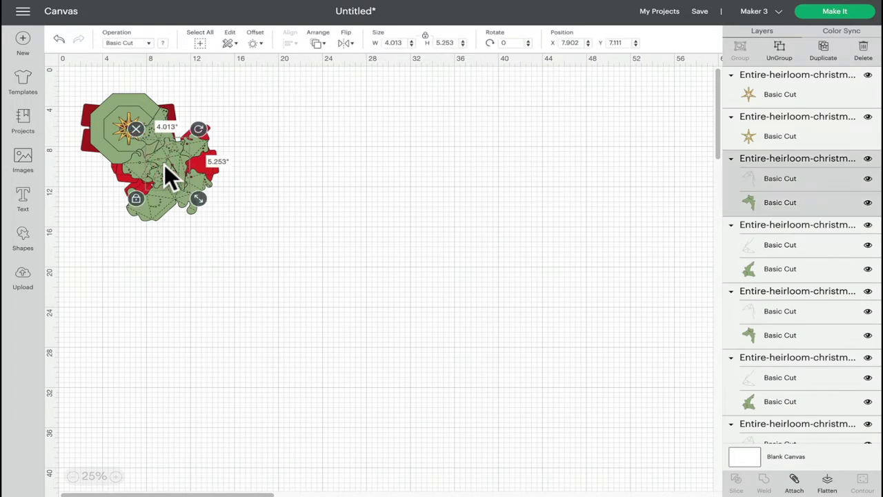
left_click_drag(171, 178, 321, 232)
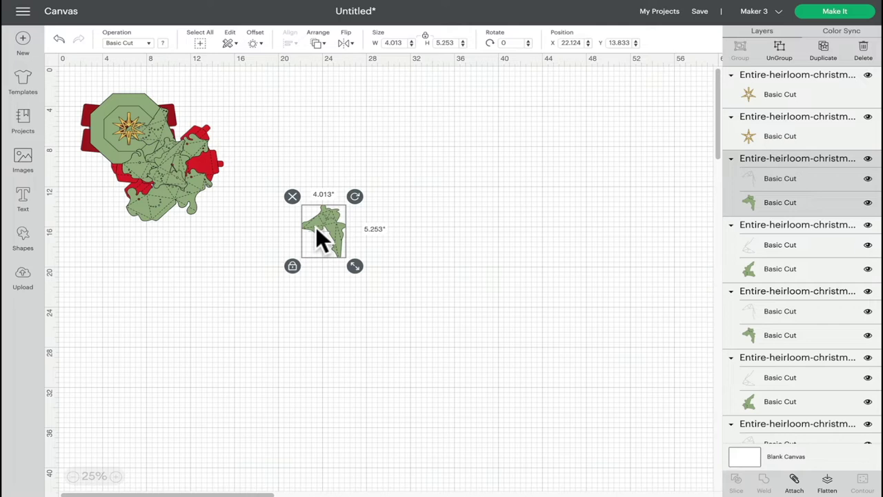
left_click_drag(340, 234, 602, 141)
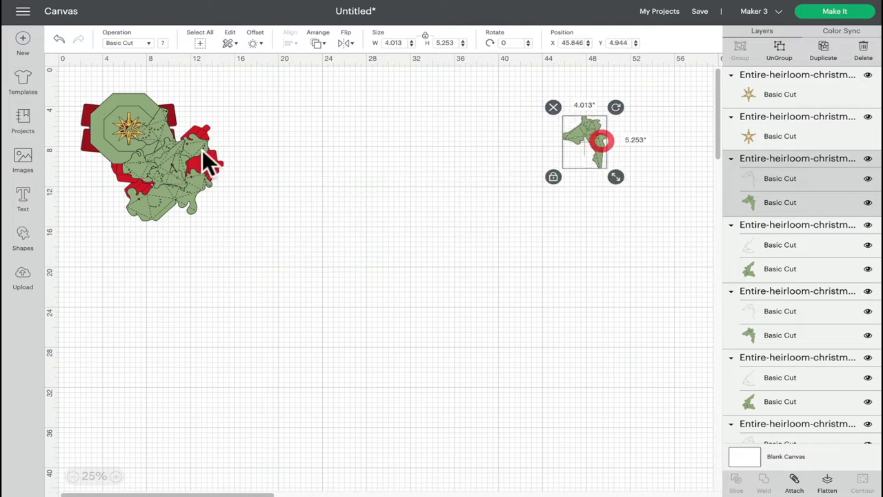
left_click_drag(172, 158, 588, 148)
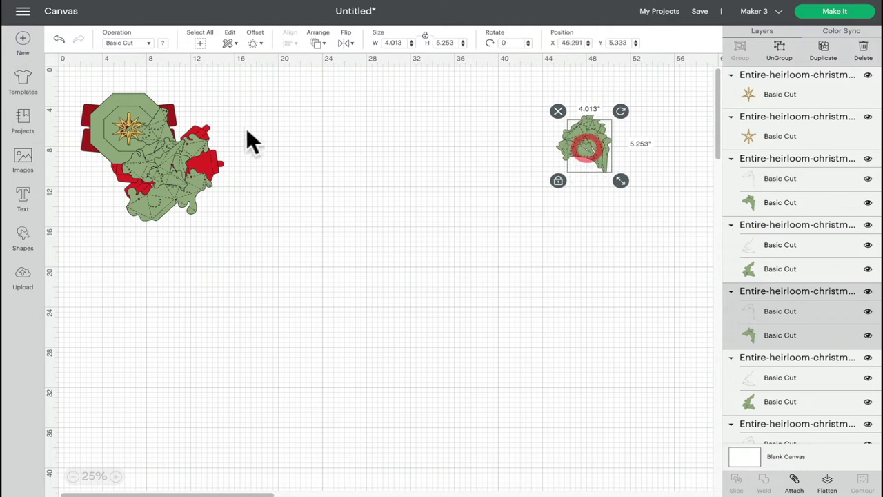
left_click_drag(192, 159, 629, 118)
left_click_drag(155, 126, 592, 218)
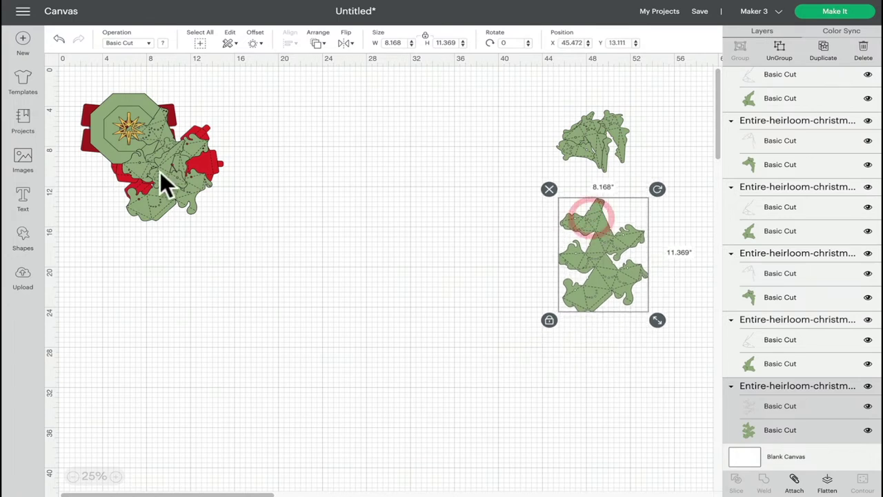
left_click_drag(161, 173, 514, 148)
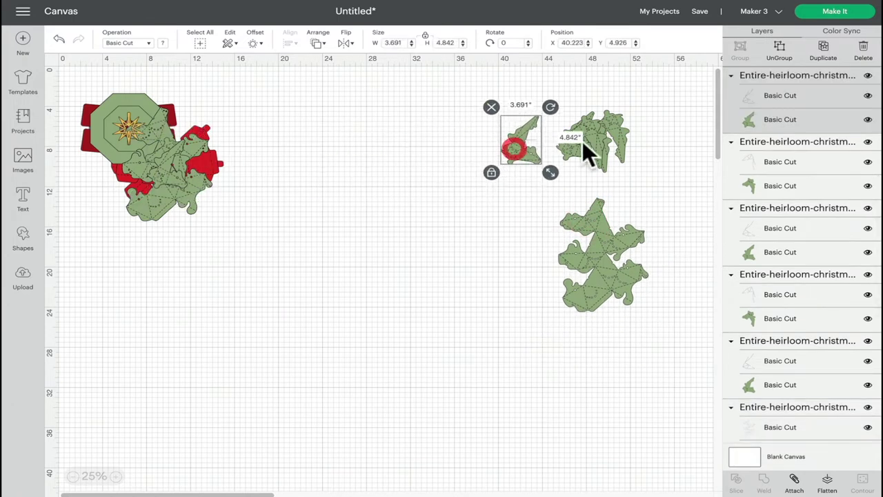
left_click_drag(620, 146, 573, 158)
left_click_drag(507, 149, 458, 109)
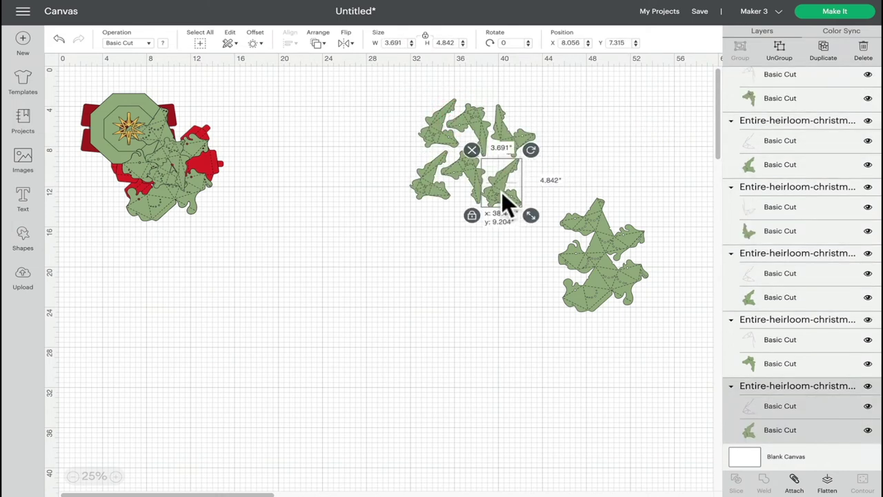
left_click_drag(503, 192, 506, 187)
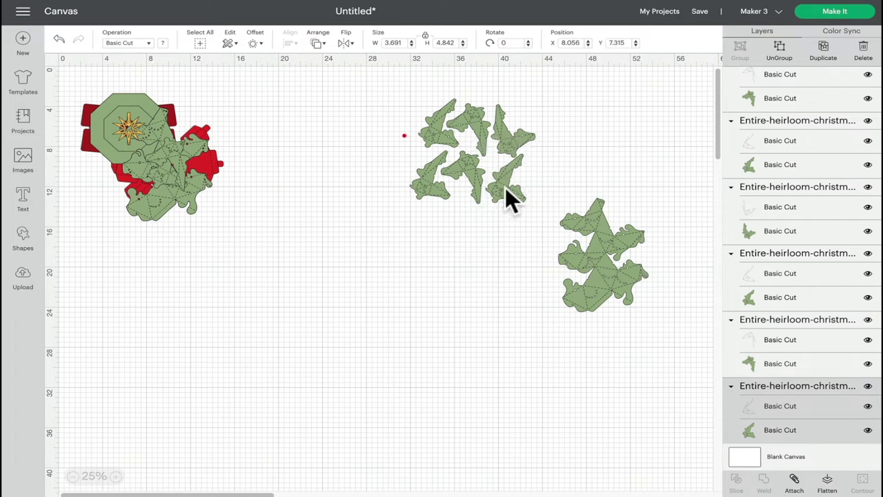
Step: Marquee-select the upper-right tree pieces and attach them, then attach the right-hand tree group
left_click(409, 122)
left_click_drag(355, 100, 526, 198)
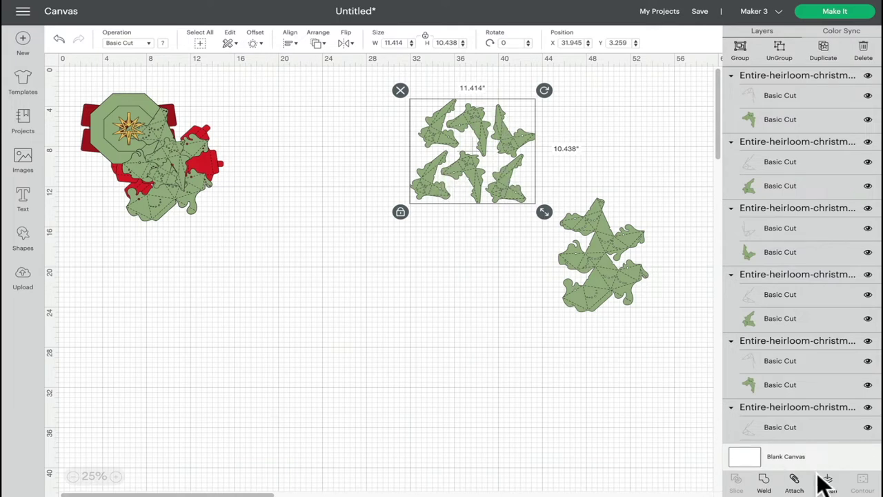
left_click(797, 483)
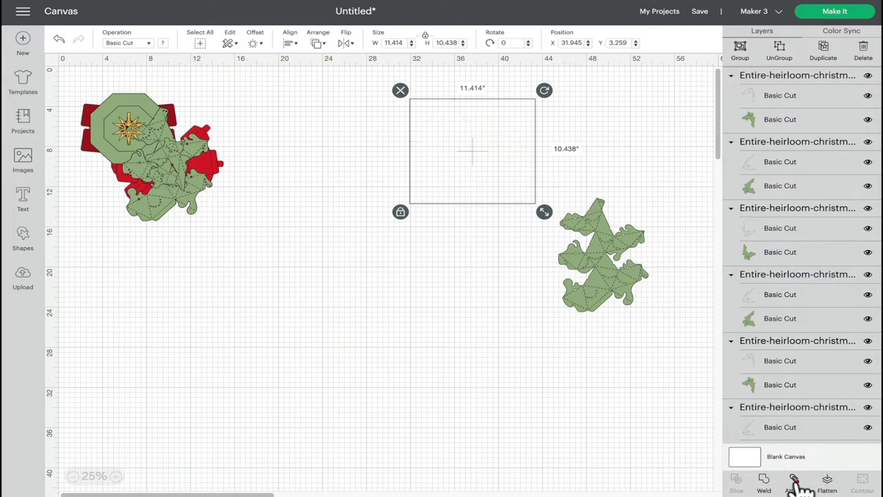
left_click(605, 233)
left_click_drag(605, 226, 617, 165)
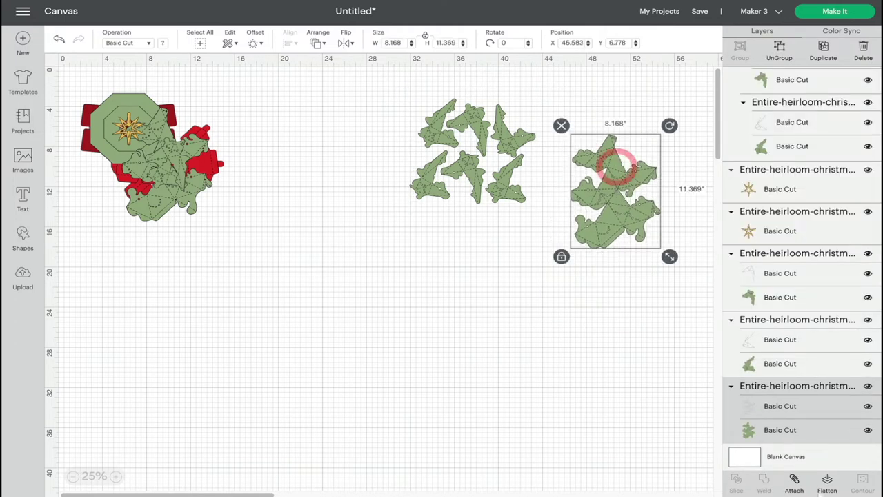
left_click(797, 480)
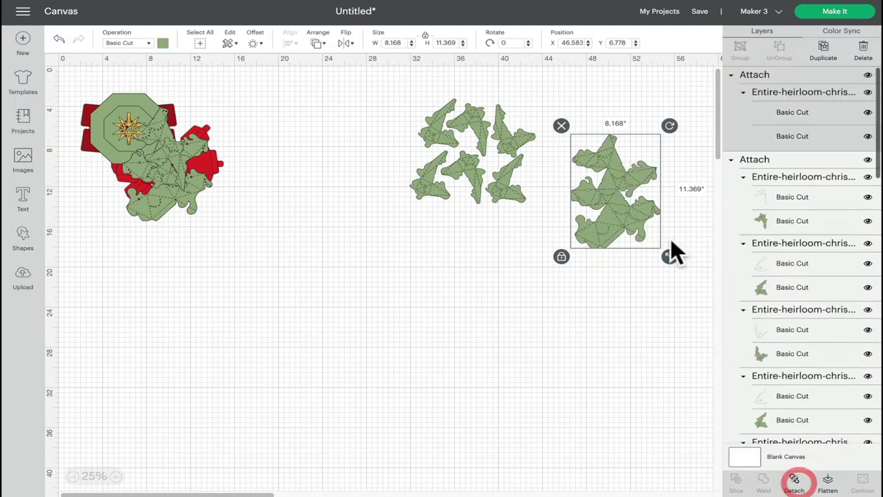
Step: Move a small piece and the green tree to the lower right, then attach both lower-right groups together
left_click_drag(616, 186, 419, 279)
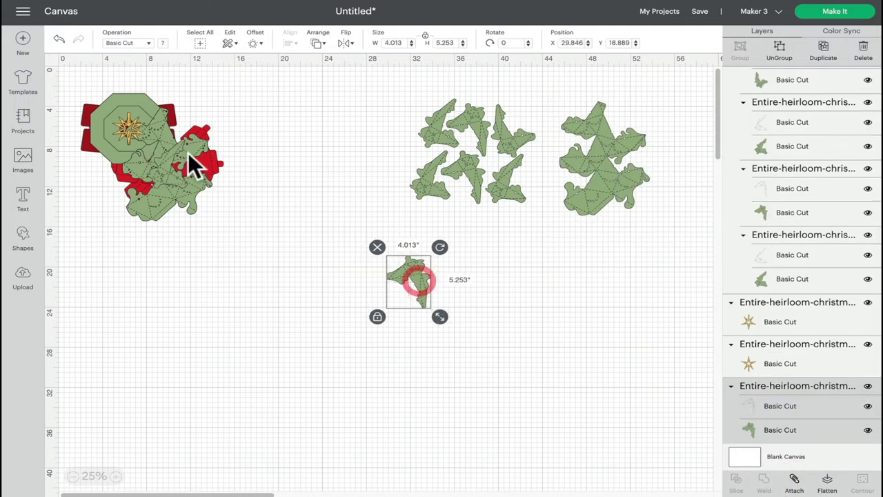
left_click_drag(193, 162, 471, 274)
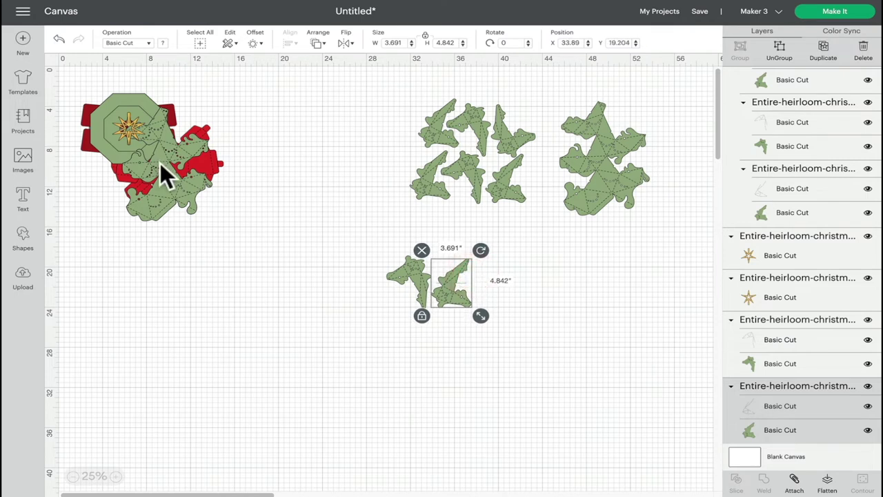
left_click_drag(166, 174, 596, 285)
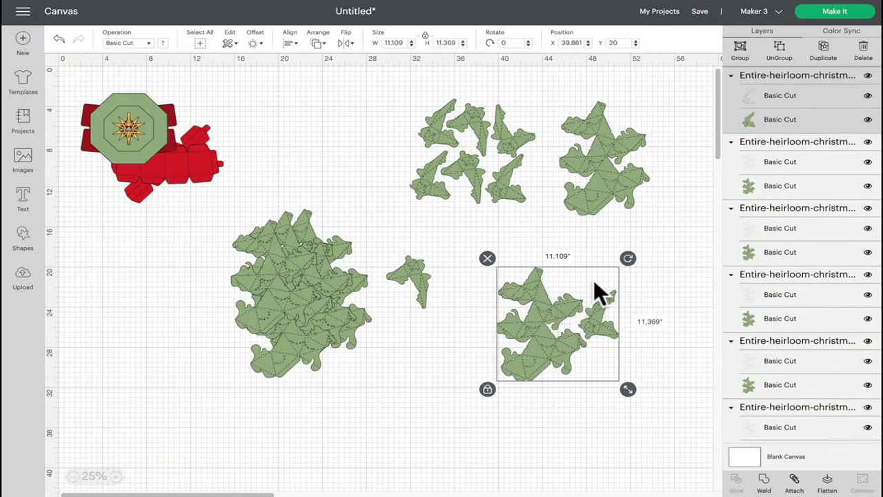
left_click(795, 481)
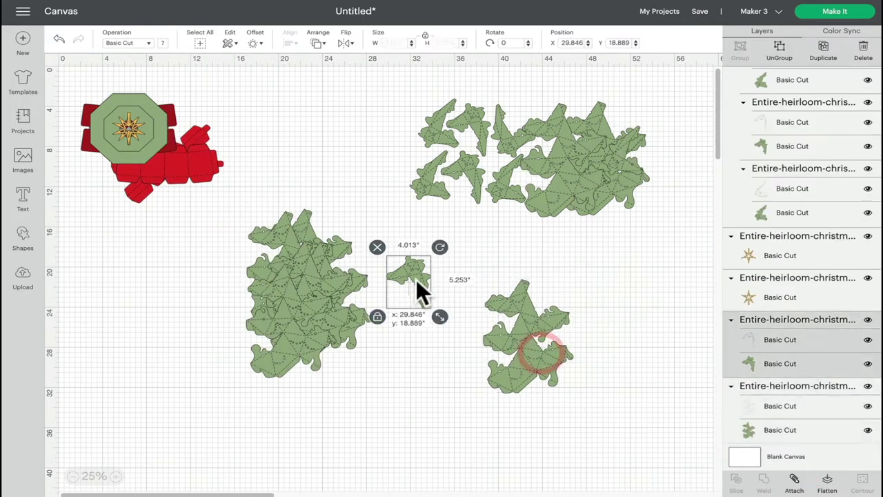
left_click_drag(416, 279, 587, 340)
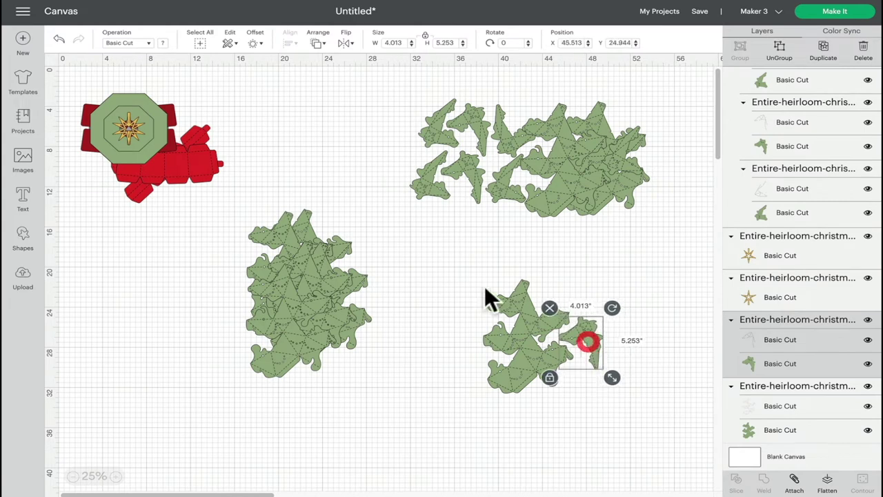
left_click(459, 271)
left_click_drag(458, 270, 613, 381)
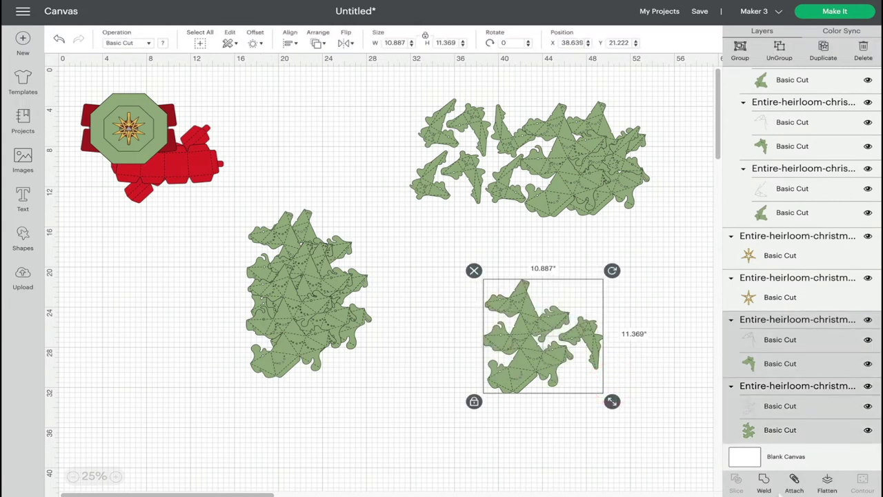
left_click(795, 479)
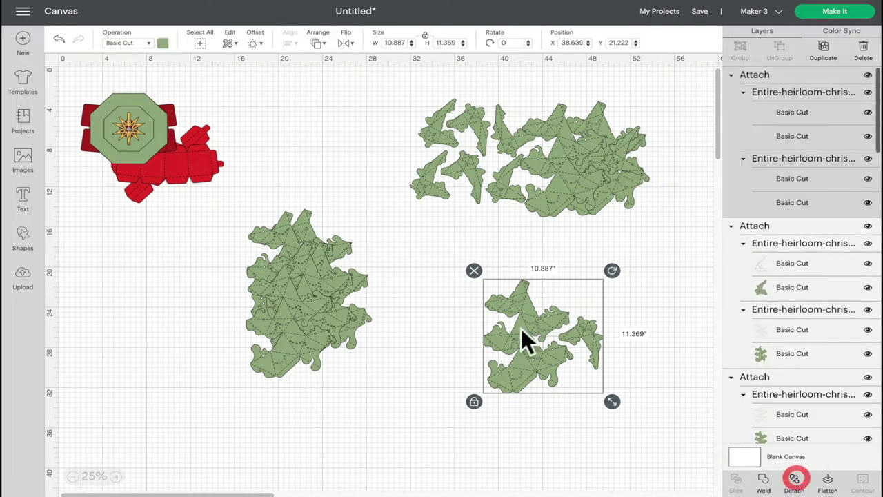
Step: Gather more tree subgroups onto the top-right pile, attach them, and pull two groups back out
left_click_drag(492, 334, 494, 173)
left_click_drag(298, 249, 543, 88)
left_click_drag(339, 282, 513, 184)
left_click_drag(332, 278, 535, 152)
left_click_drag(308, 265, 564, 329)
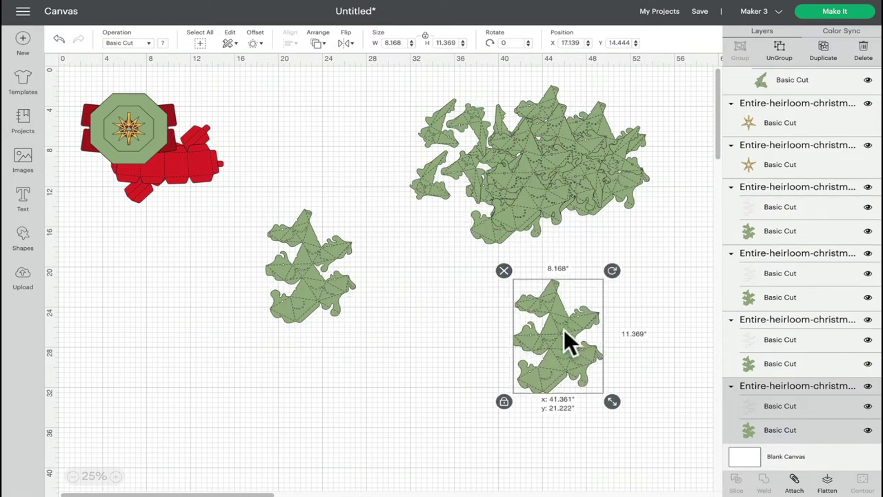
left_click(794, 481)
left_click_drag(542, 184, 469, 302)
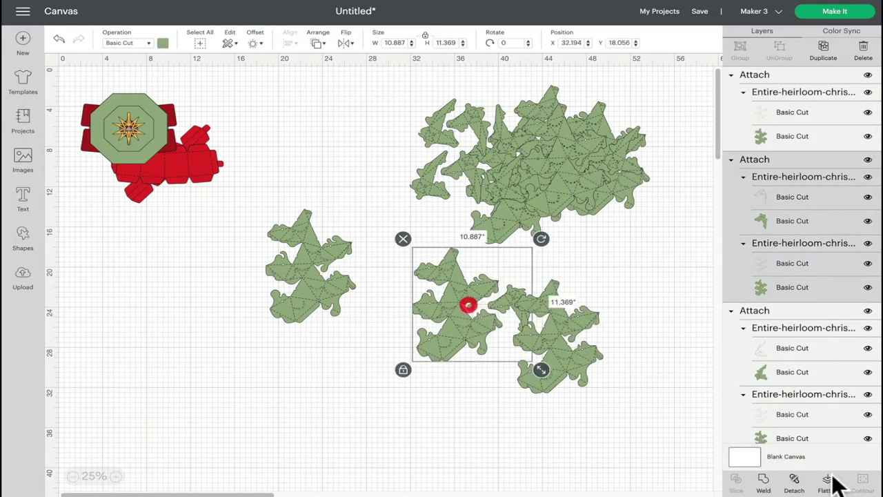
left_click_drag(572, 177, 623, 334)
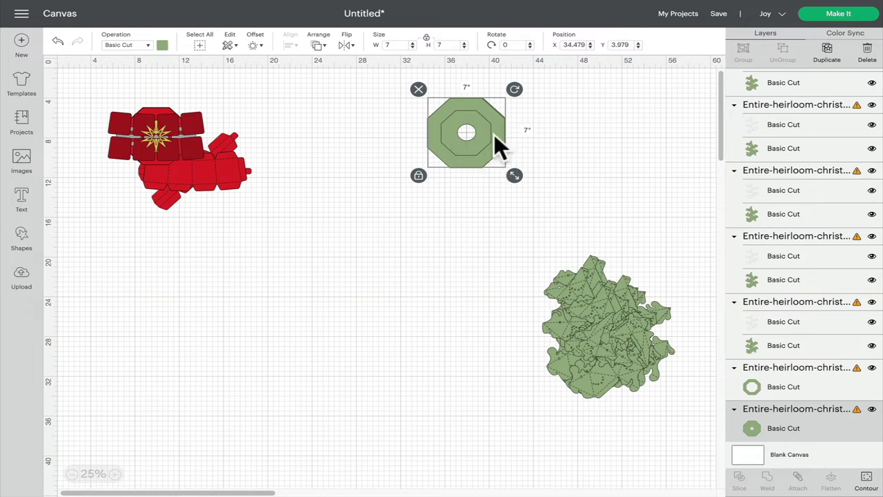
Step: Move both gold stars beside the green octagon and drop three red strips onto the lower stack
left_click(159, 147)
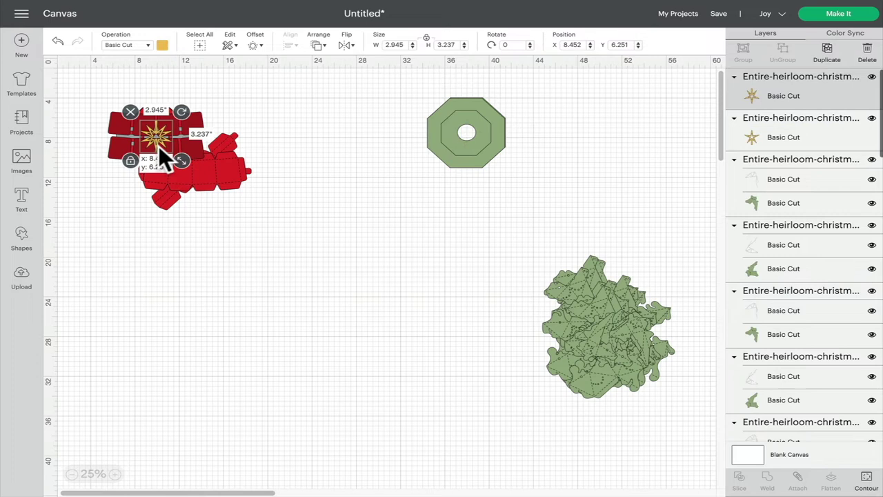
left_click_drag(159, 145, 600, 143)
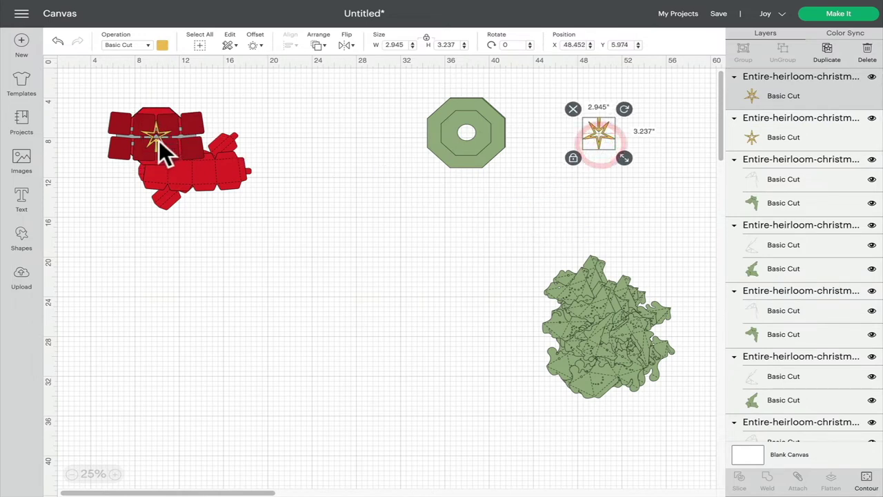
left_click_drag(158, 140, 621, 139)
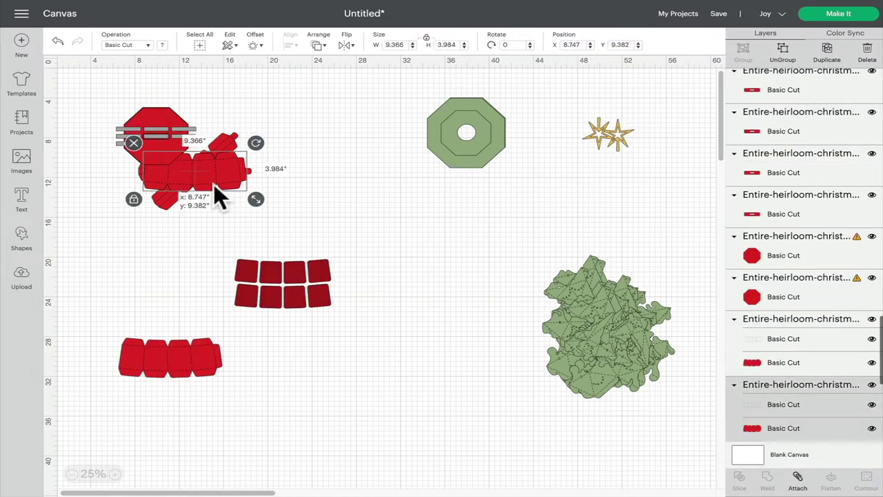
left_click_drag(213, 184, 194, 403)
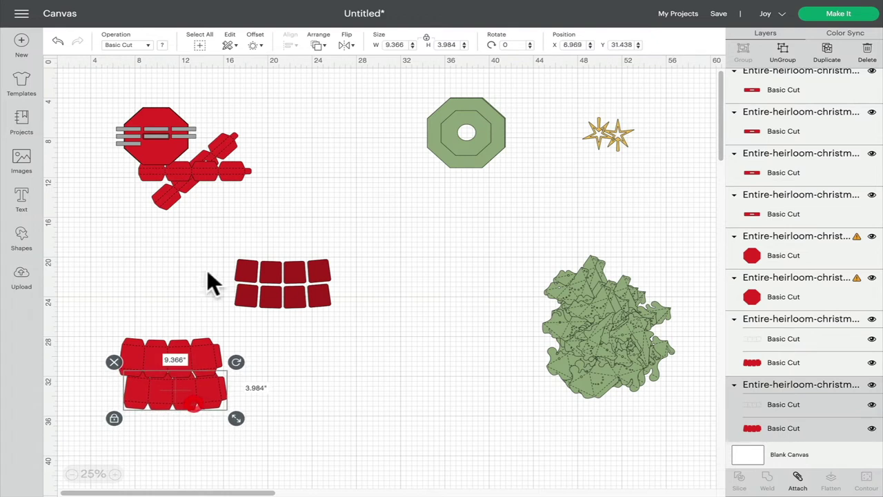
left_click_drag(214, 174, 184, 394)
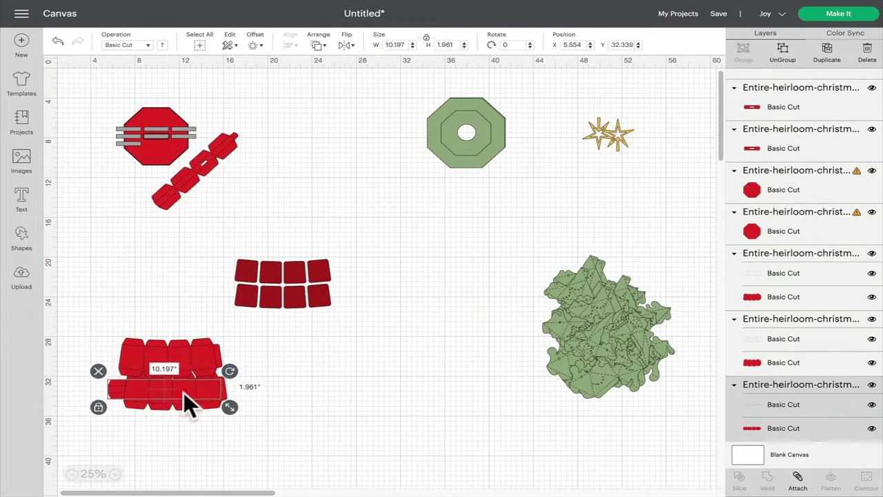
left_click_drag(195, 198, 179, 383)
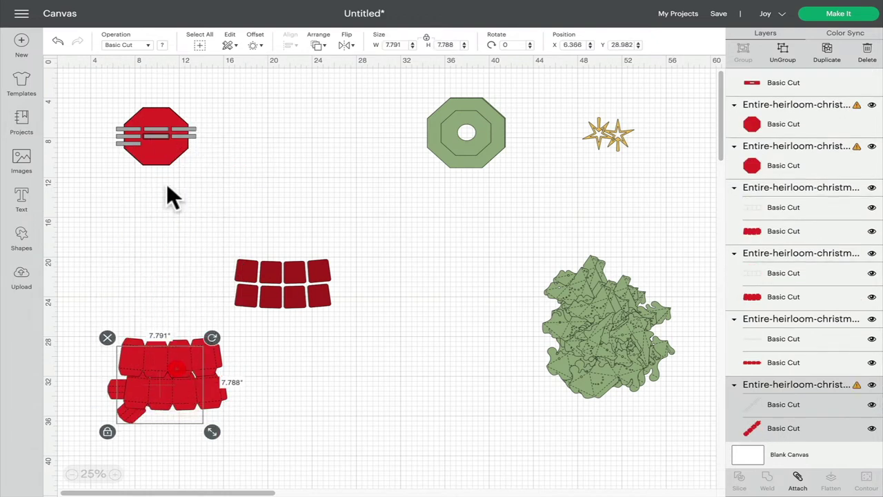
Step: Stack the red octagons in the middle and begin laying the small red strips side by side
left_click(315, 159)
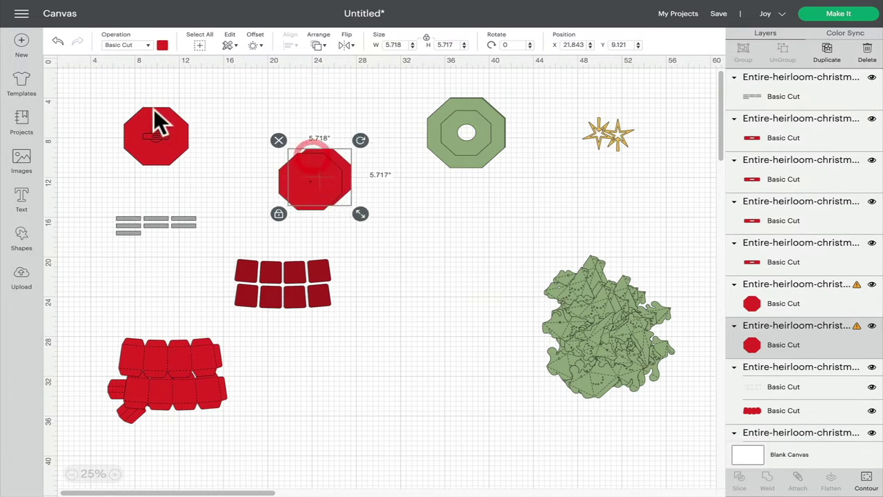
left_click_drag(315, 172, 331, 152)
left_click(158, 133)
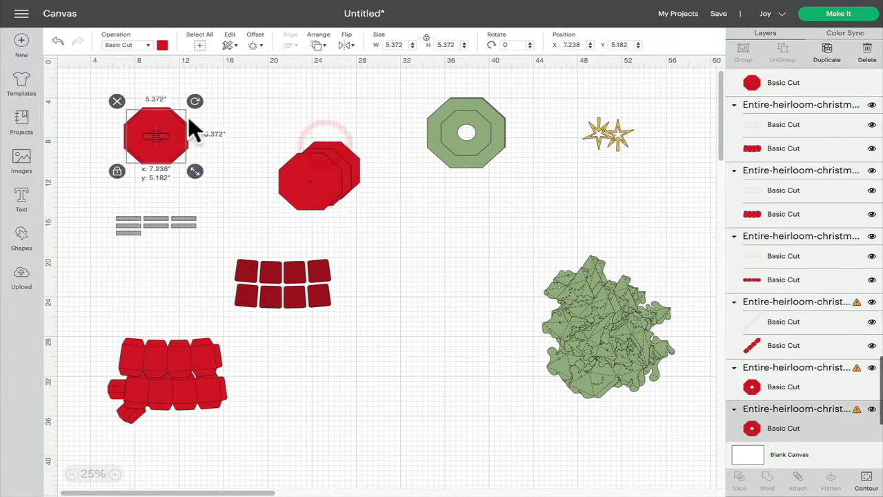
left_click_drag(185, 121, 314, 159)
left_click(155, 121)
left_click_drag(154, 121, 330, 176)
left_click_drag(161, 130, 324, 172)
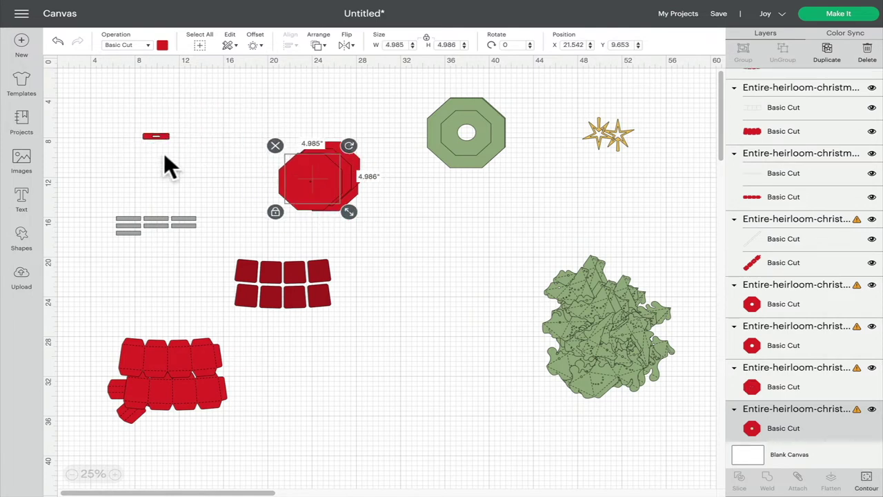
left_click_drag(160, 134, 137, 202)
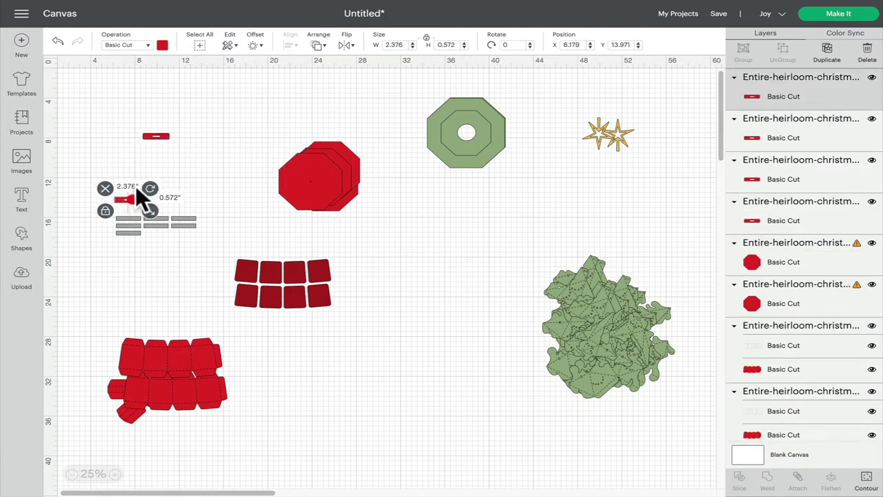
left_click_drag(158, 137, 194, 198)
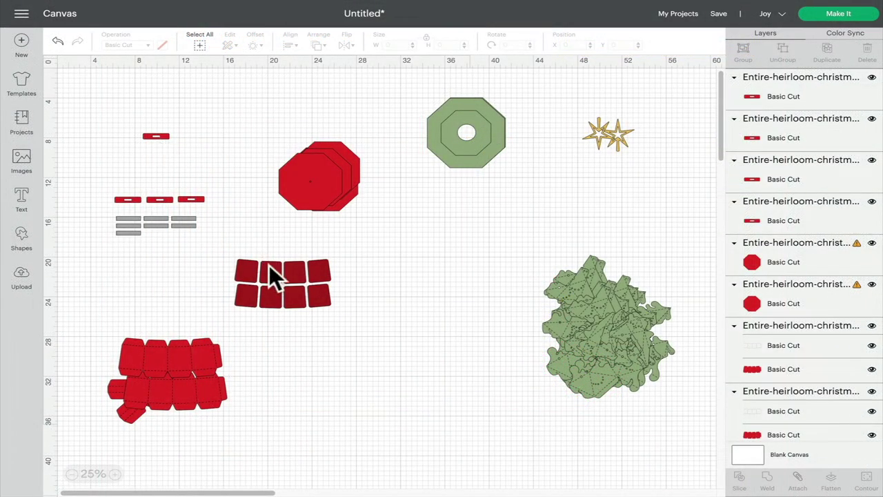
Step: Shift the eight red squares left and pull the octagons off the pile into a two-column grid
left_click_drag(269, 267, 152, 275)
left_click_drag(306, 186, 441, 286)
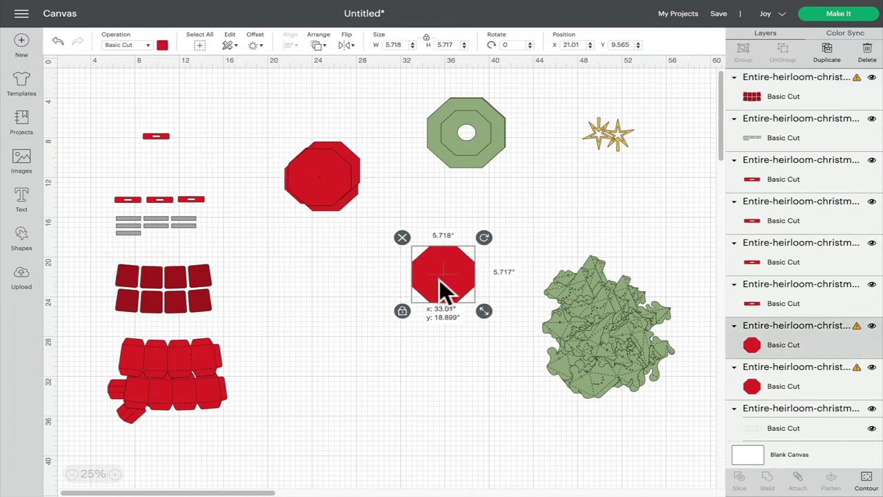
left_click_drag(306, 181, 448, 350)
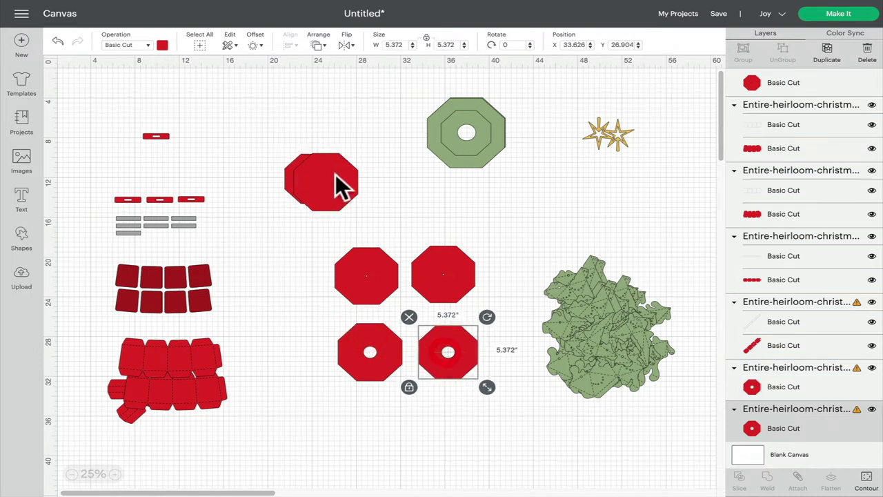
left_click_drag(335, 176, 376, 407)
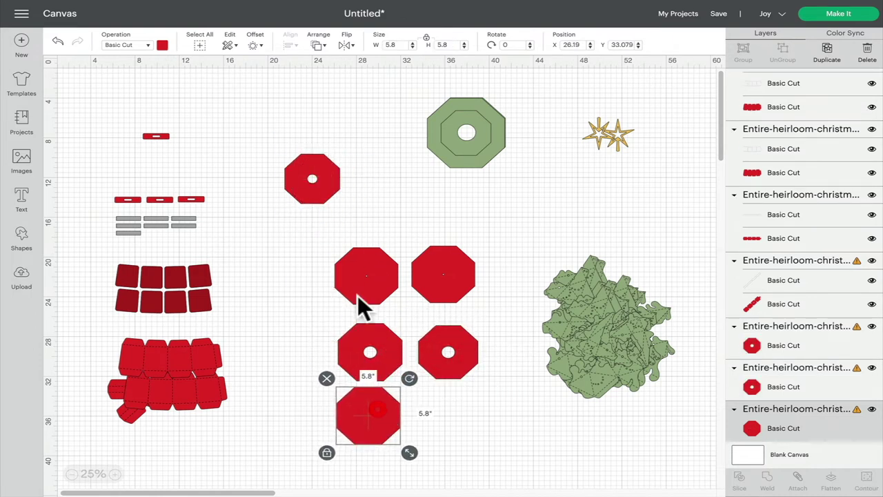
left_click_drag(327, 186, 462, 418)
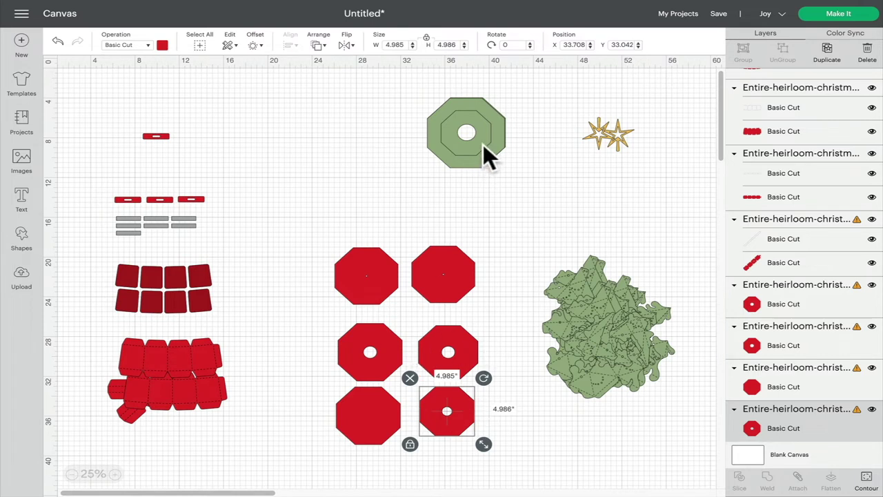
Step: Select each of the six red octagons in turn to check its size and spot centre holes
left_click(382, 277)
left_click(447, 284)
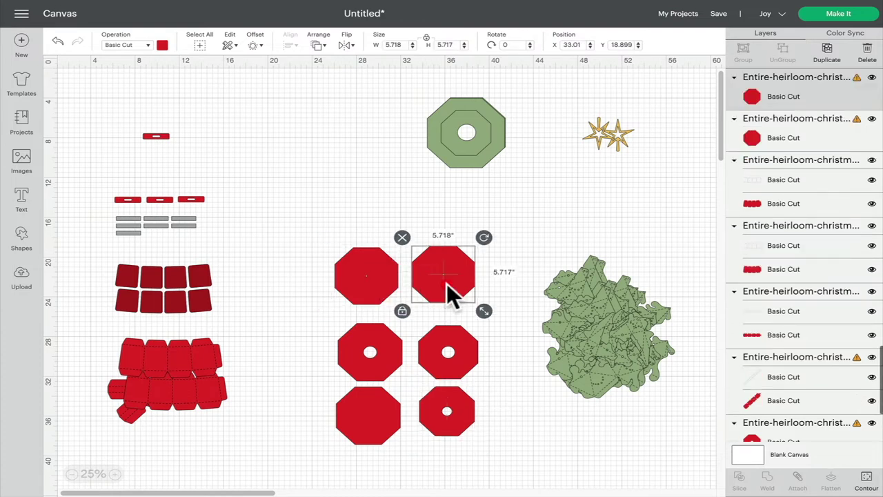
left_click(380, 357)
left_click(486, 351)
left_click(460, 352)
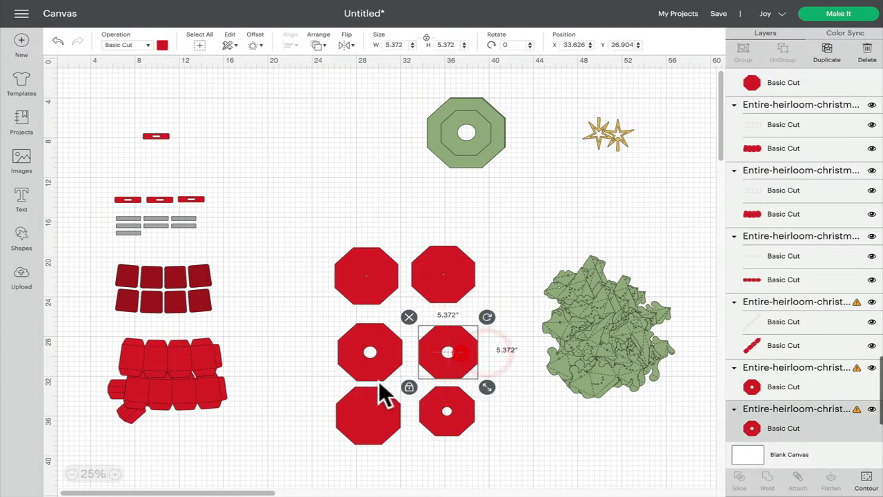
left_click(359, 398)
left_click(467, 414)
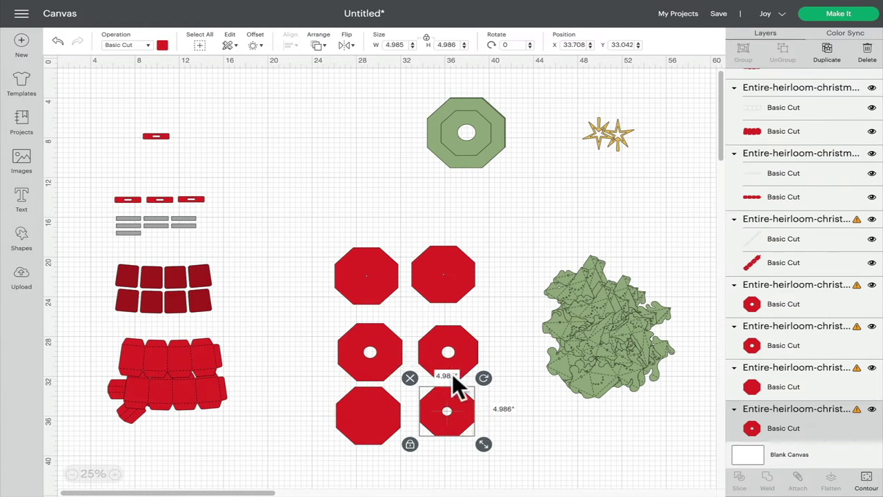
Step: Hide the small centre circle cut on the top-left and top-right octagons with Contour
left_click(390, 272)
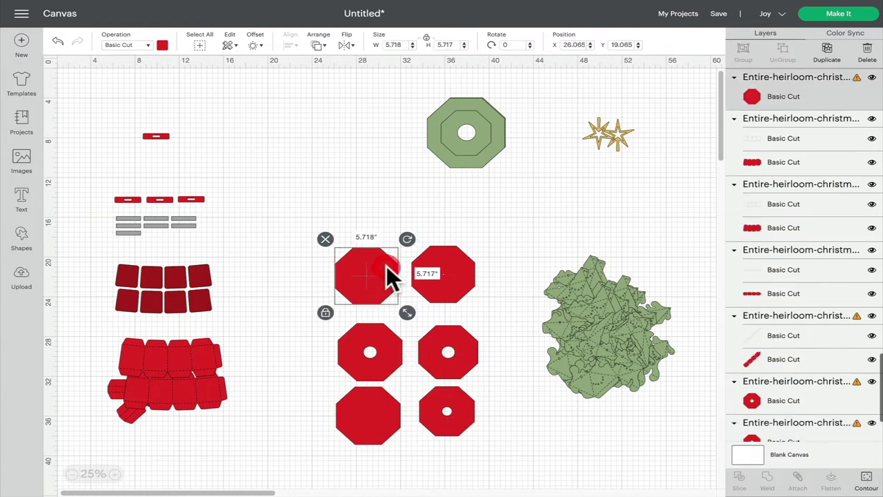
left_click(866, 476)
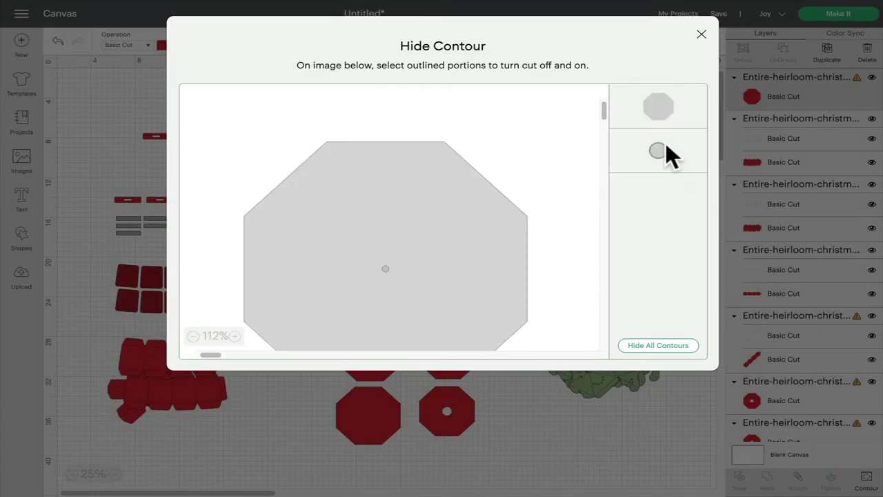
left_click(665, 146)
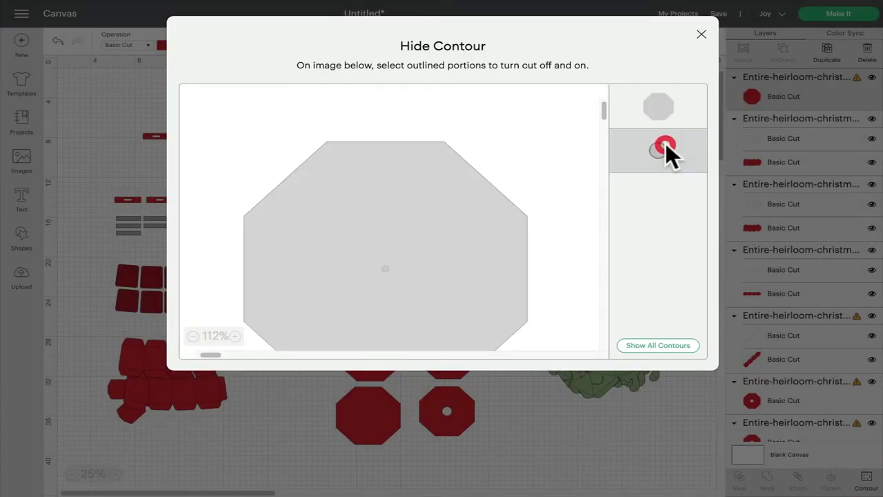
left_click(701, 35)
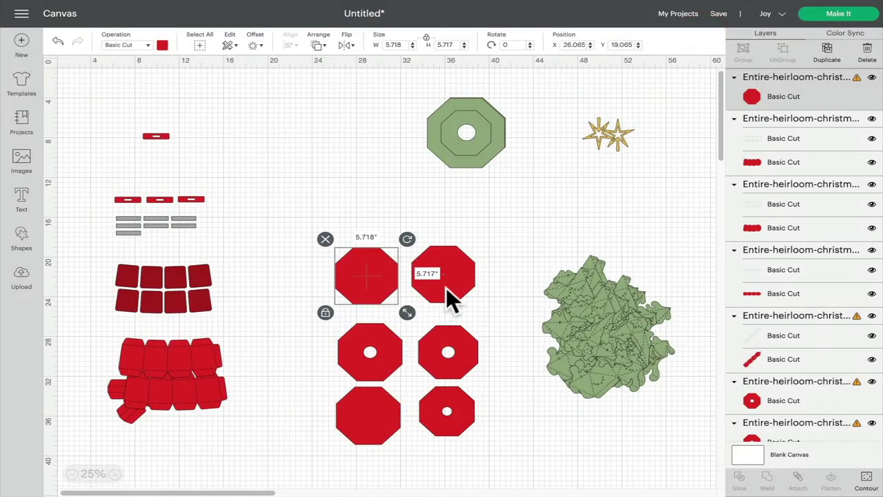
left_click_drag(446, 287, 447, 288)
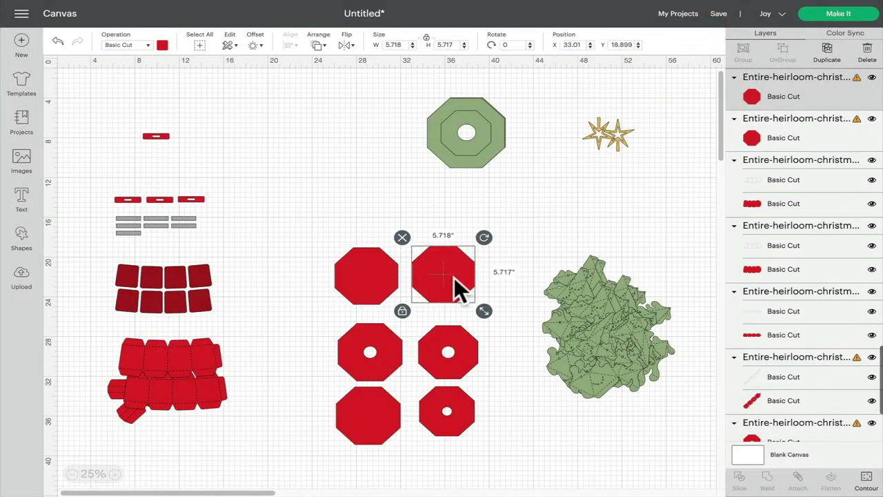
left_click(867, 482)
left_click(388, 269)
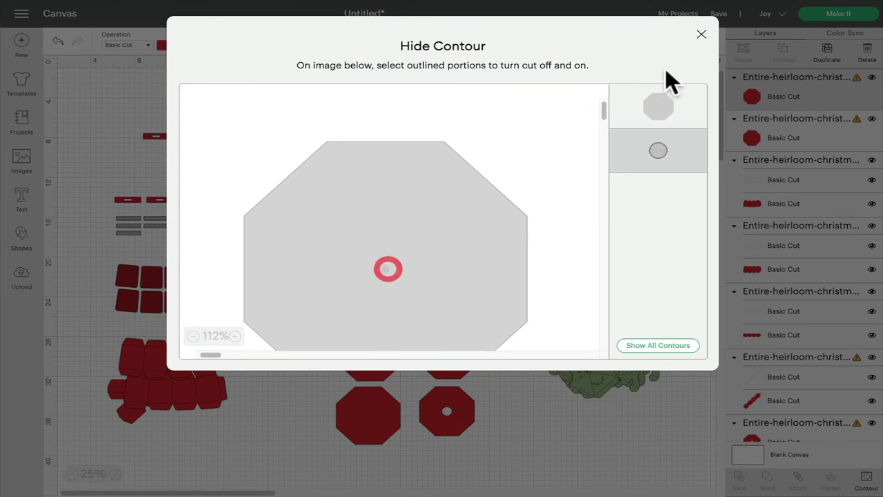
left_click(702, 34)
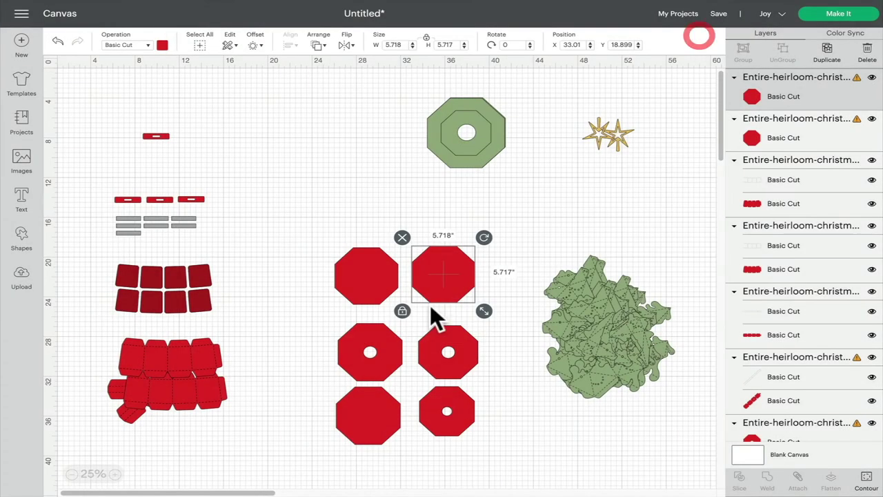
Step: Hide the centre hole cuts on the middle-left, middle-right and bottom-right octagons with Contour
left_click(371, 365)
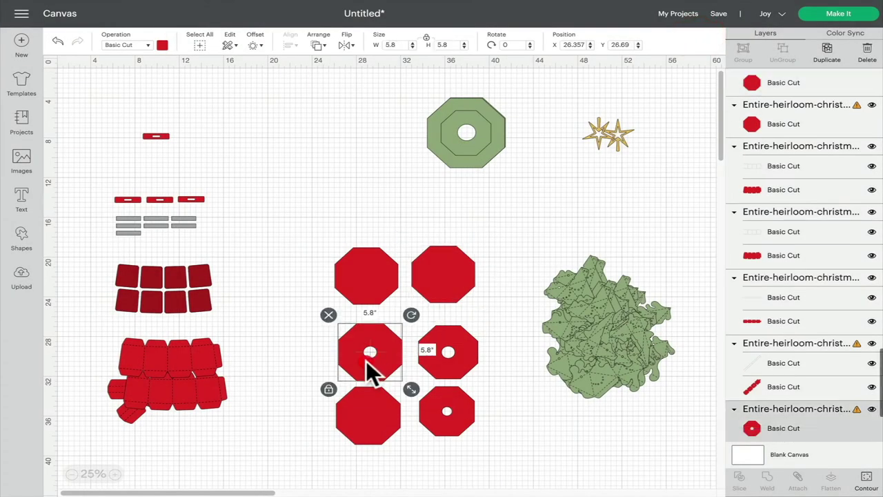
left_click(867, 483)
left_click(370, 253)
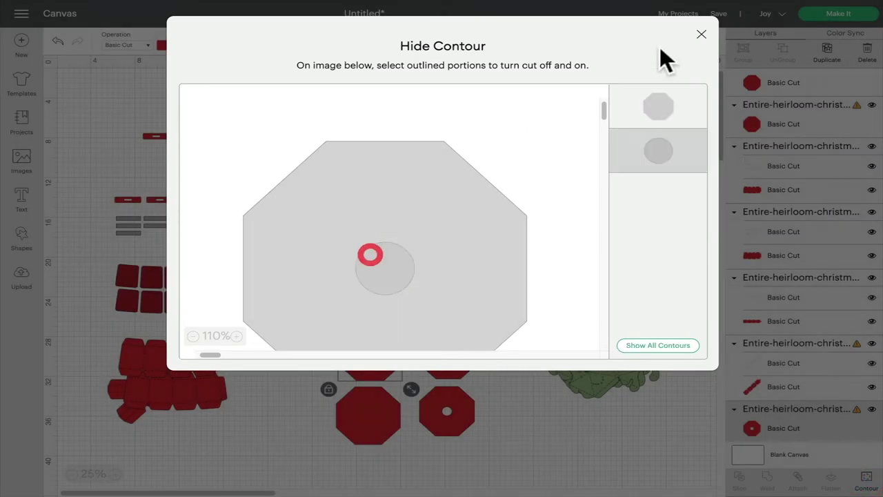
left_click(702, 35)
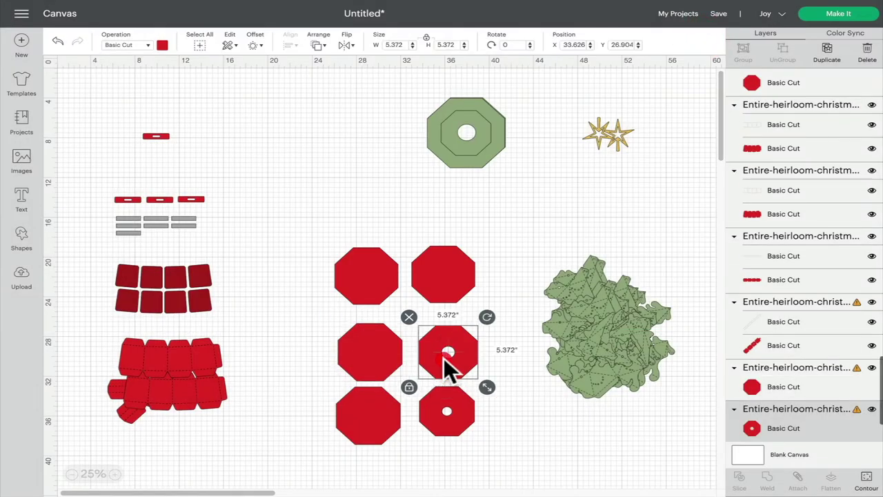
left_click(864, 479)
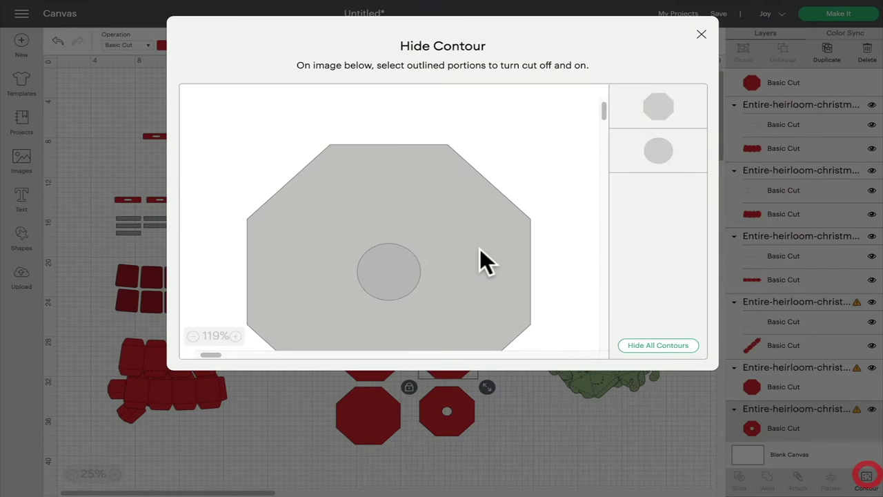
left_click(378, 274)
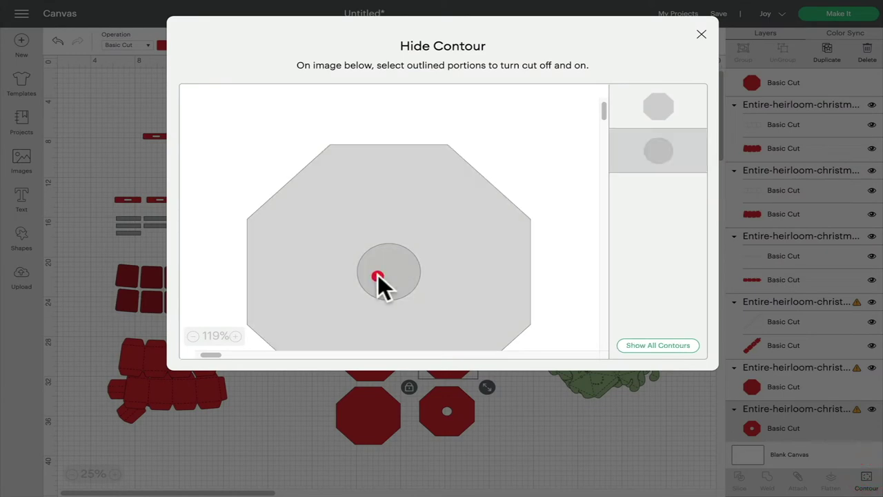
left_click(701, 35)
left_click(449, 417)
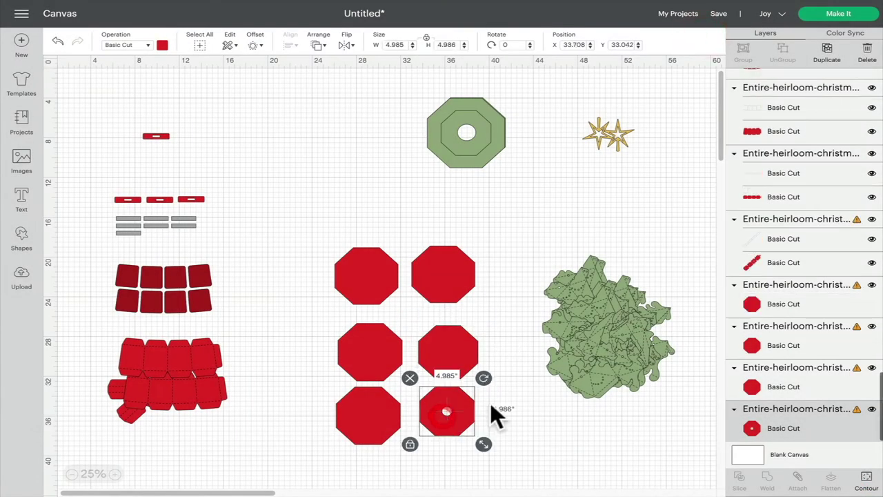
left_click(866, 479)
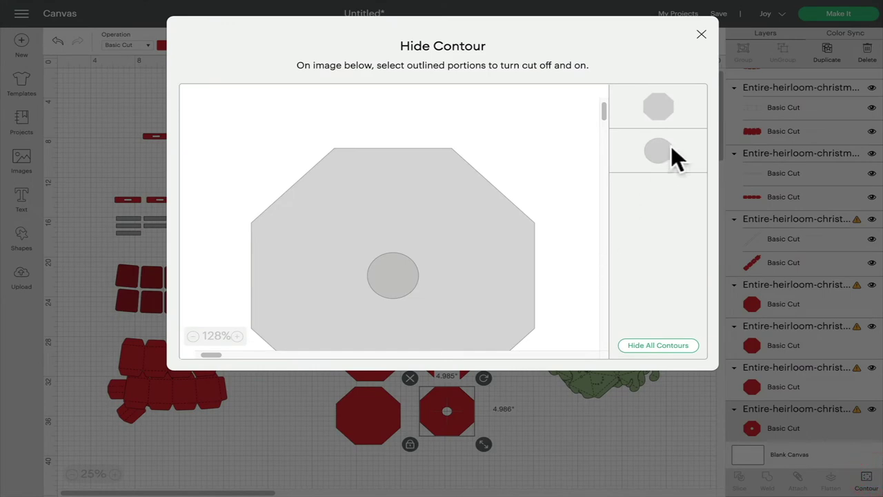
left_click(670, 150)
left_click(700, 34)
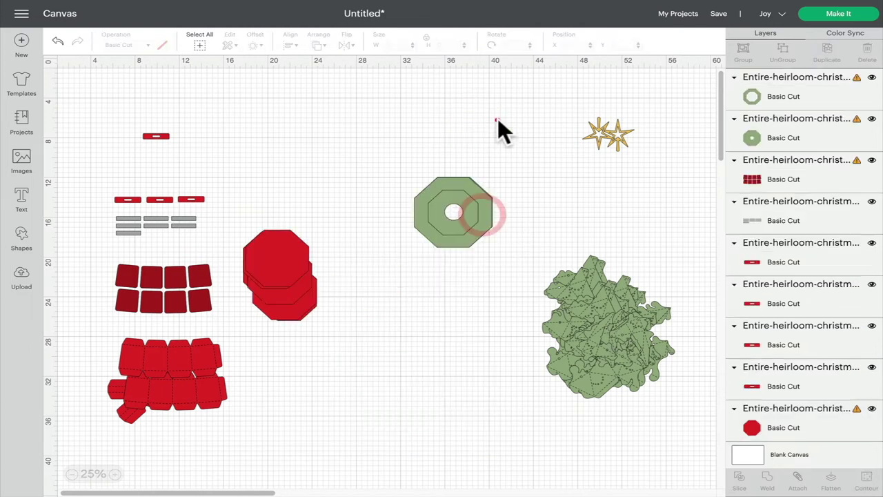
Step: Pull the green ring off its solid octagon and delete the solid octagon
left_click_drag(473, 217, 452, 134)
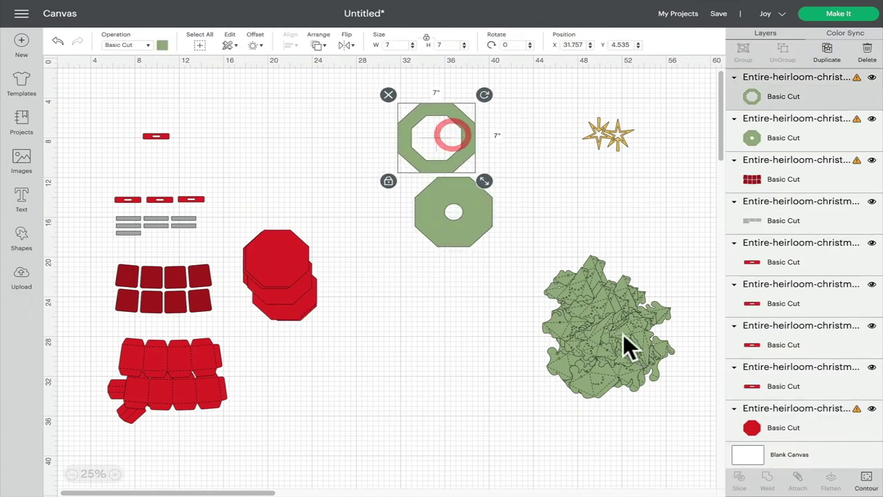
left_click(455, 222)
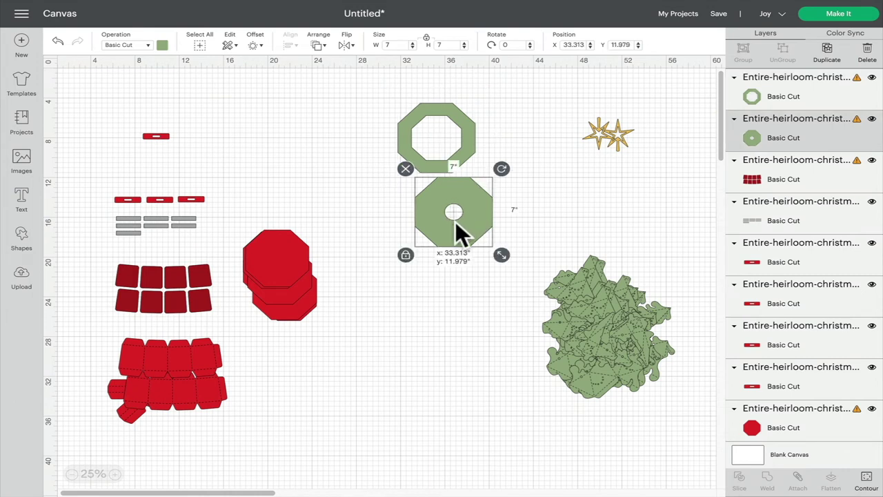
left_click_drag(456, 223, 453, 234)
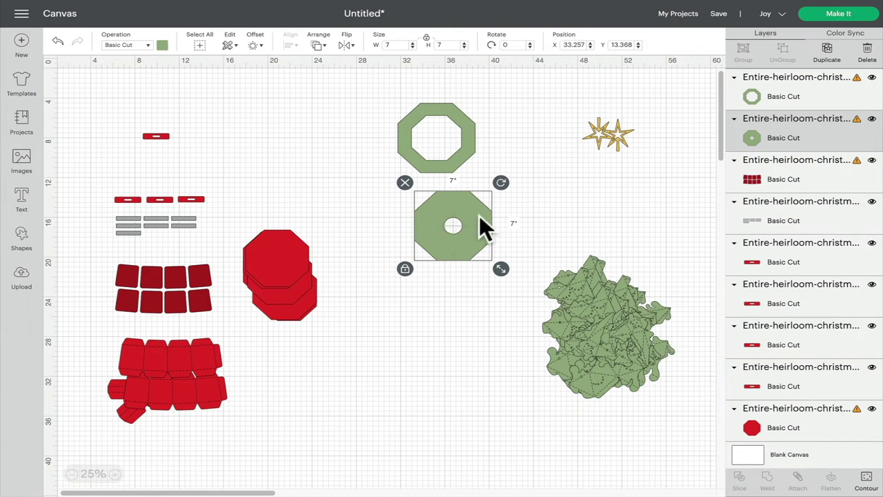
left_click_drag(479, 216, 474, 231)
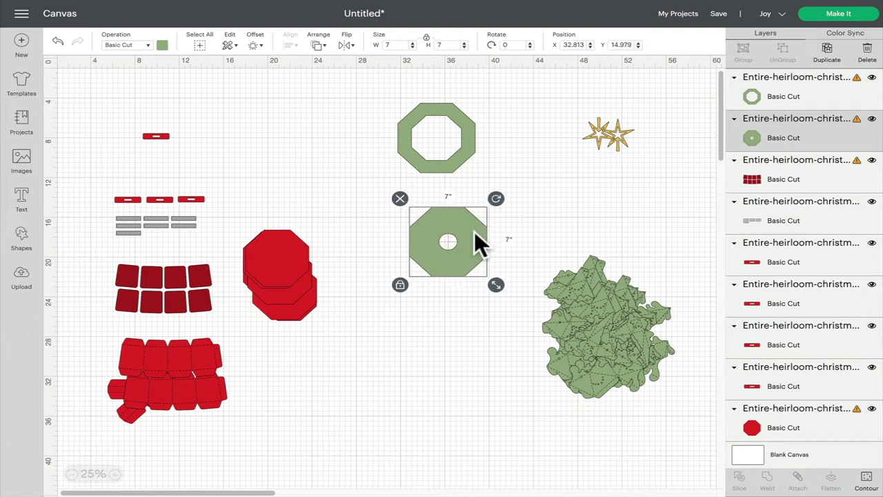
left_click(404, 199)
Step: Duplicate the 7 × 7 in green octagon ring and place the copy directly below the original
left_click(465, 120)
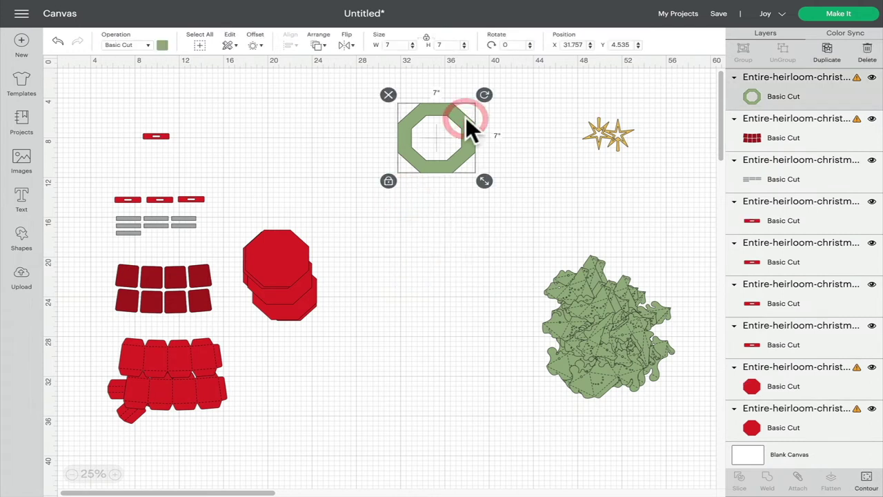
left_click(832, 54)
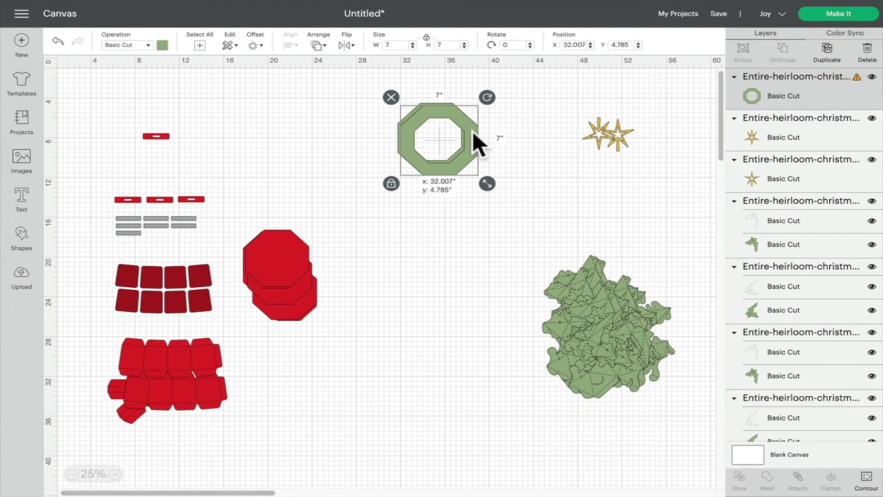
left_click_drag(473, 131, 469, 231)
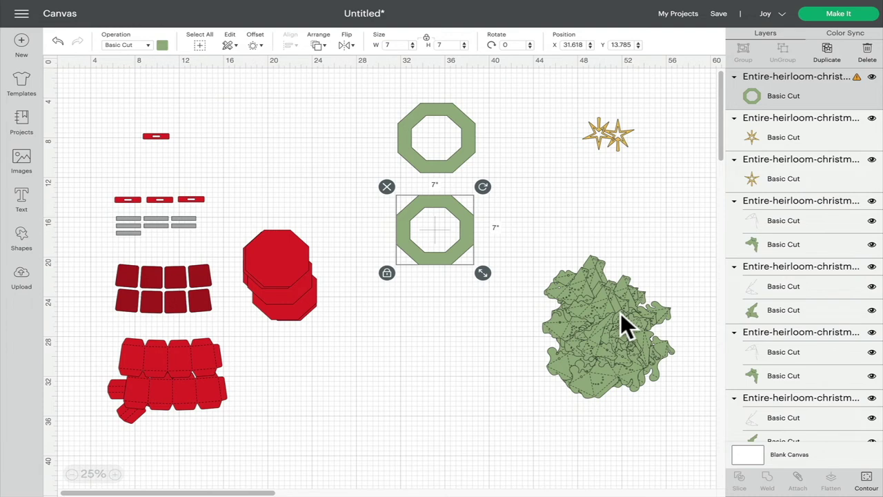
Step: Offset the lower green octagon ring by 0.40 in with rounded corners
left_click(256, 47)
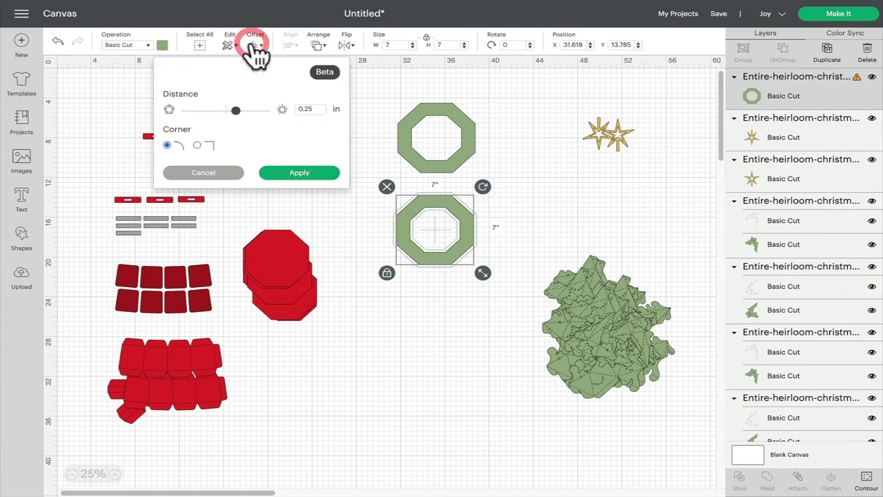
double_click(319, 109)
type("0.")
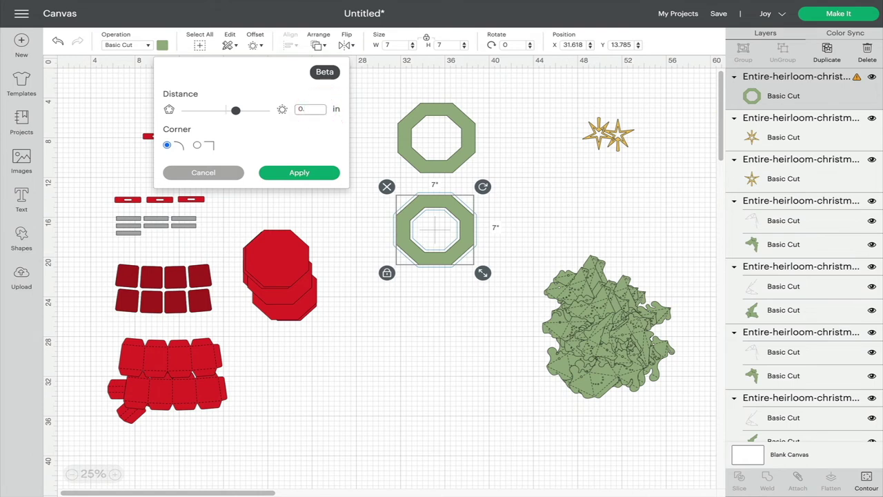
type("40")
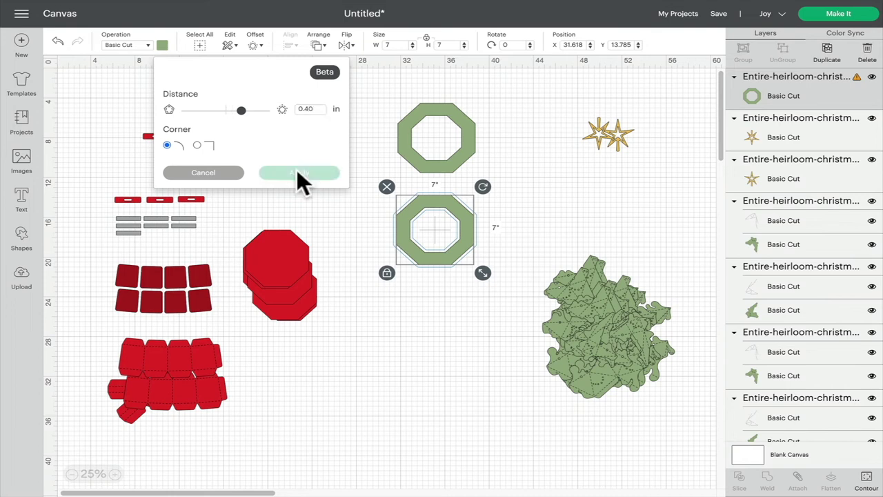
left_click(299, 174)
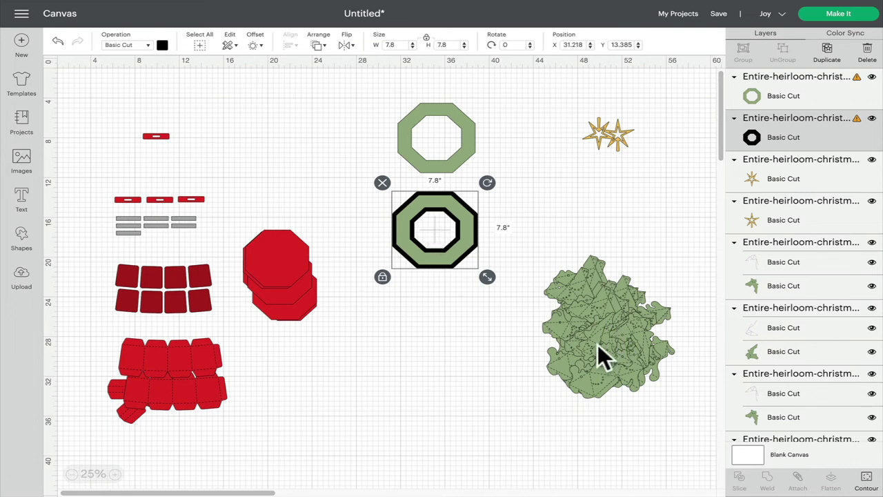
Step: Slice the lower ring with its 0.40 in offset and delete the solid black octagon result
left_click_drag(416, 296, 448, 235)
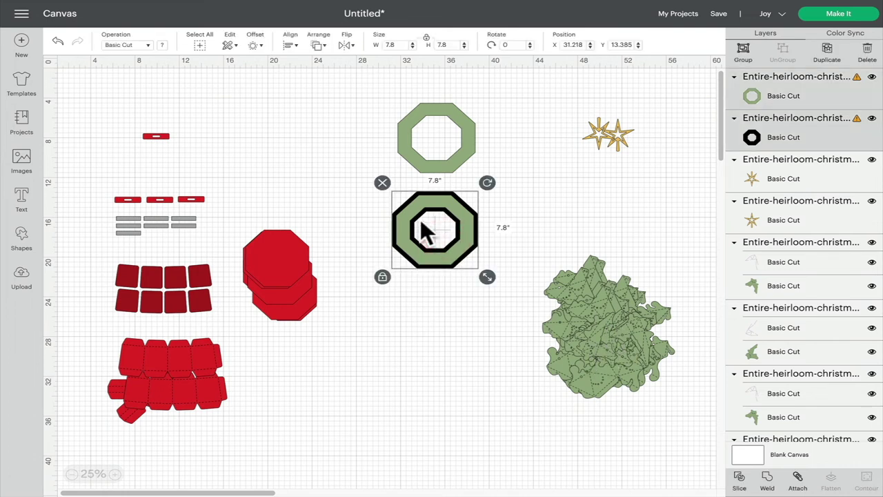
left_click(739, 481)
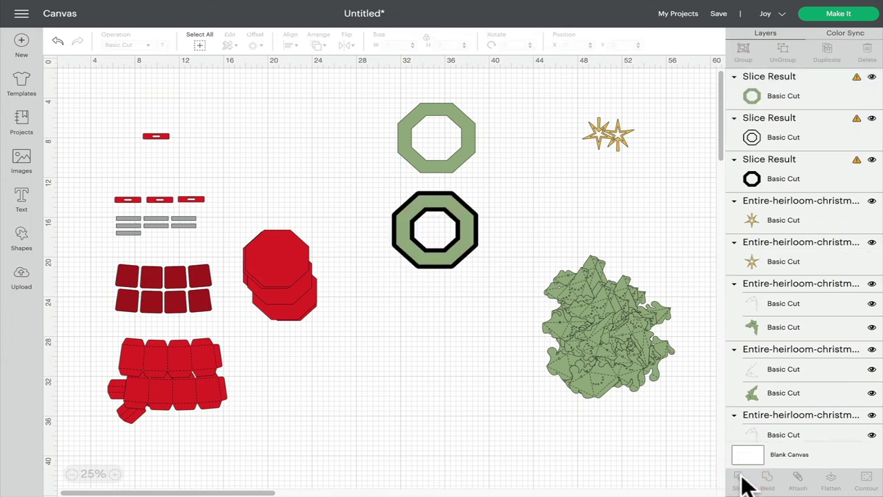
left_click(871, 77)
left_click(817, 178)
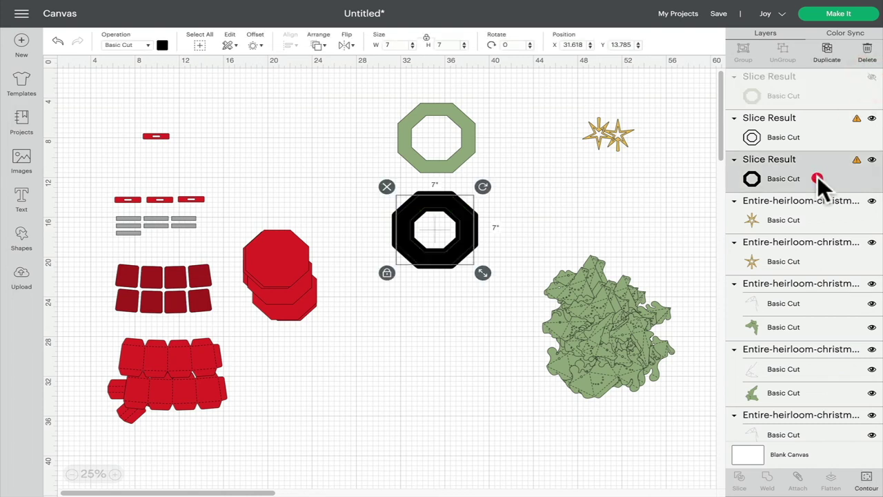
left_click(867, 48)
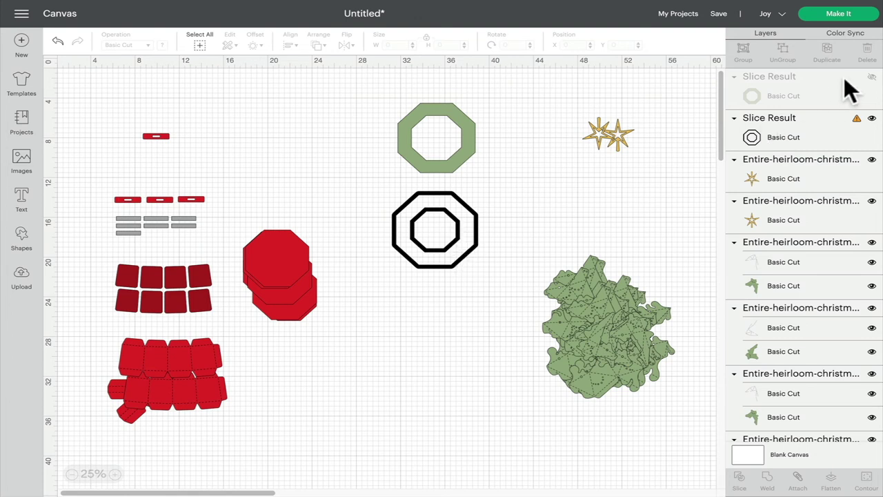
left_click(871, 76)
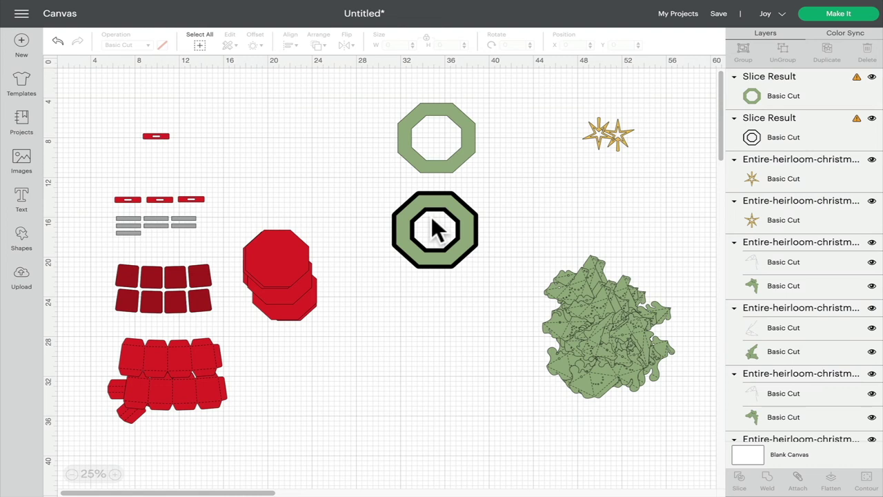
Step: Hide the black slice piece's two outer contours, leaving a thin inner octagon ring, and select it with the green ring
left_click(810, 136)
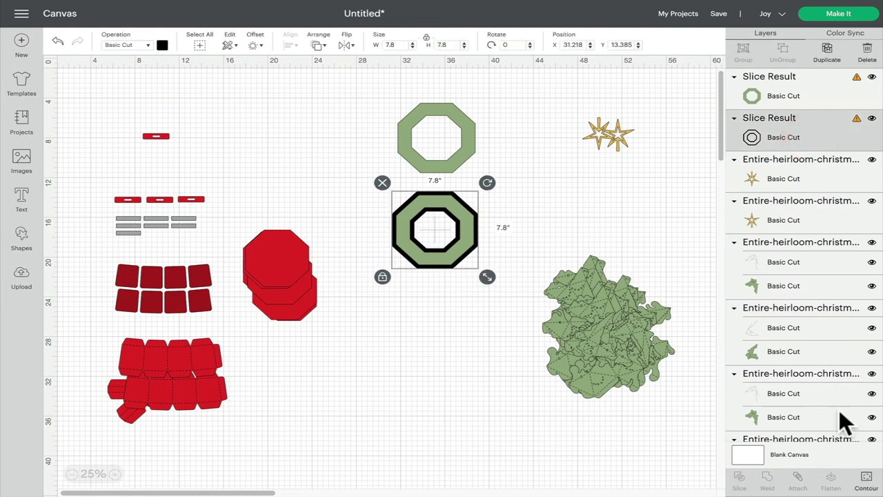
left_click(868, 482)
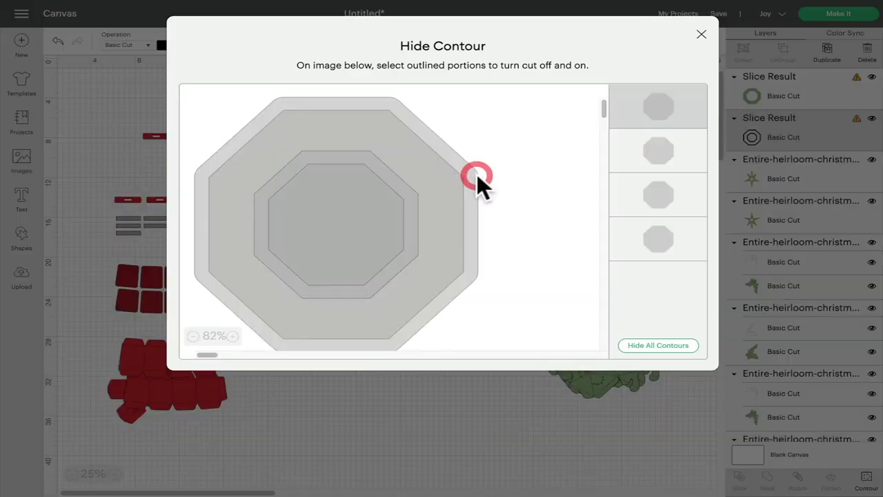
left_click(455, 186)
left_click(334, 201)
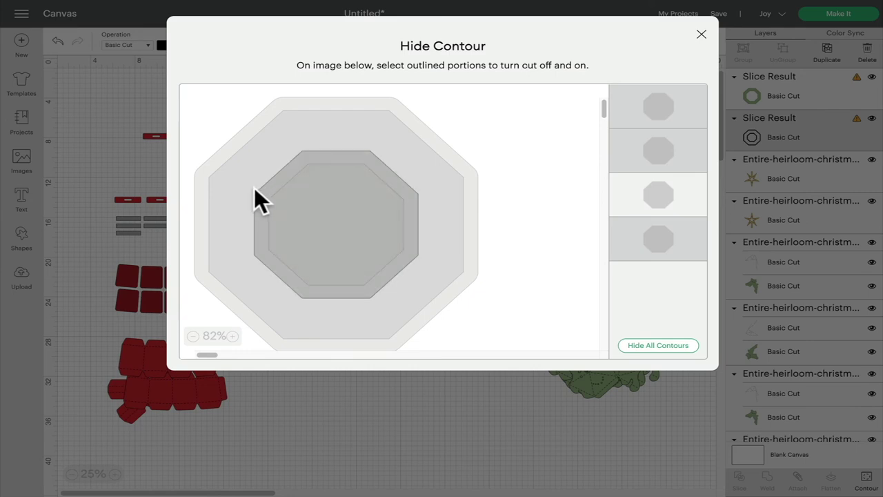
left_click(701, 34)
left_click_drag(418, 282, 458, 218)
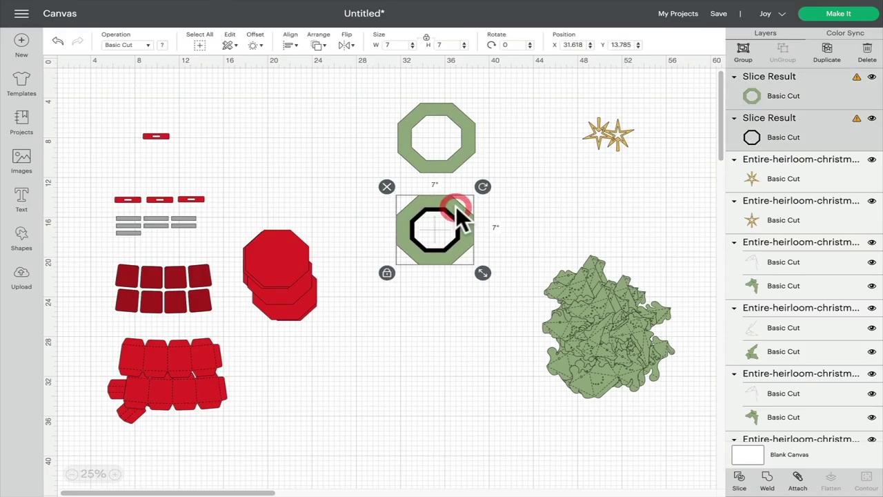
Step: Weld the green and inner rings, move the result onto the upper green ring, and send it to back
left_click(767, 477)
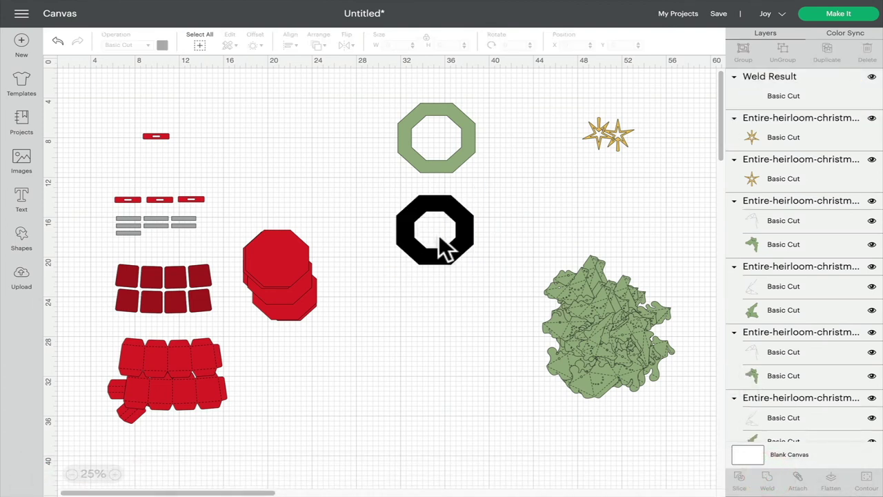
left_click_drag(445, 245, 447, 158)
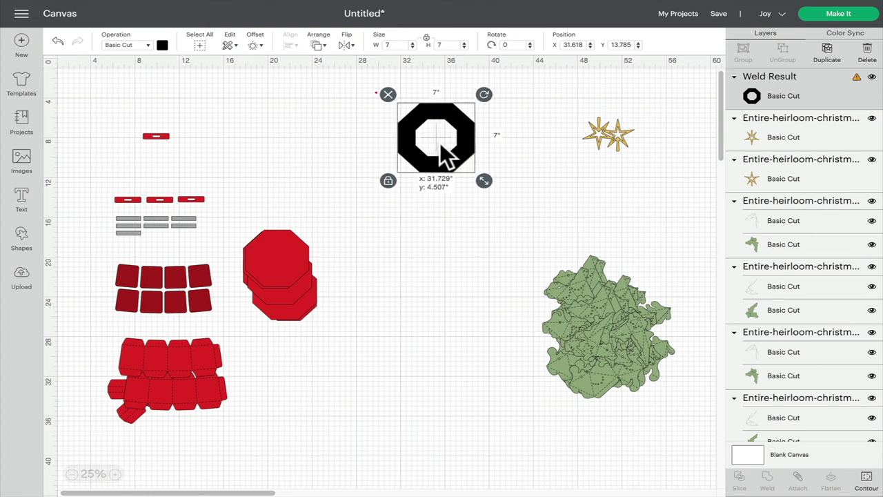
left_click(319, 45)
left_click(345, 62)
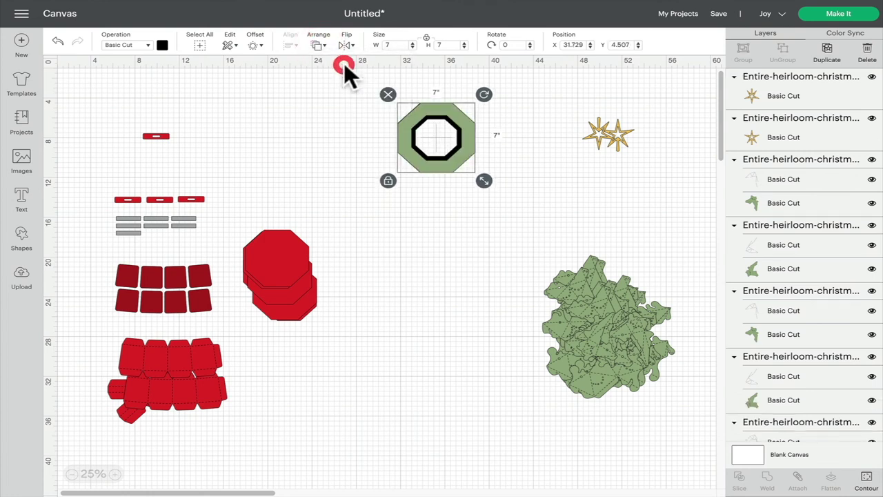
left_click(419, 236)
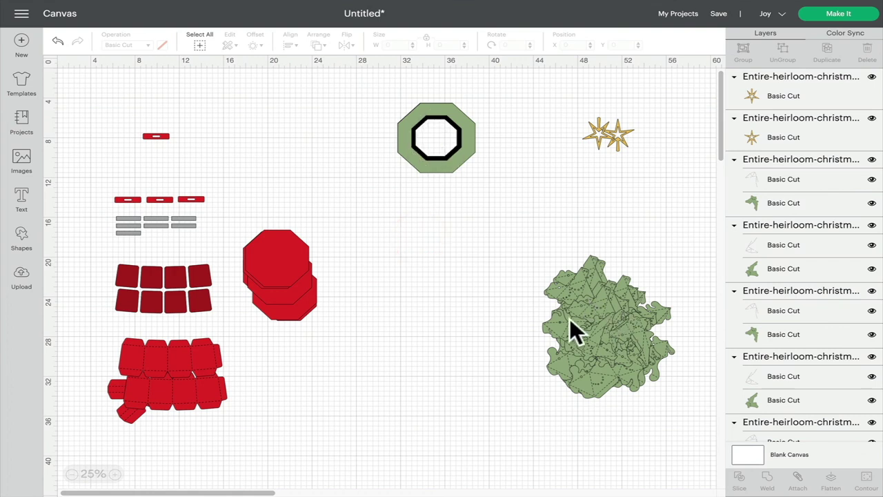
left_click(290, 258)
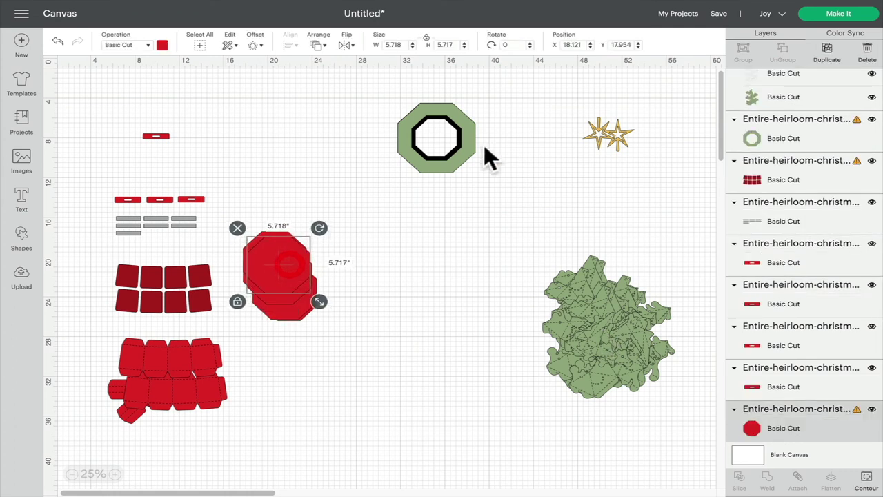